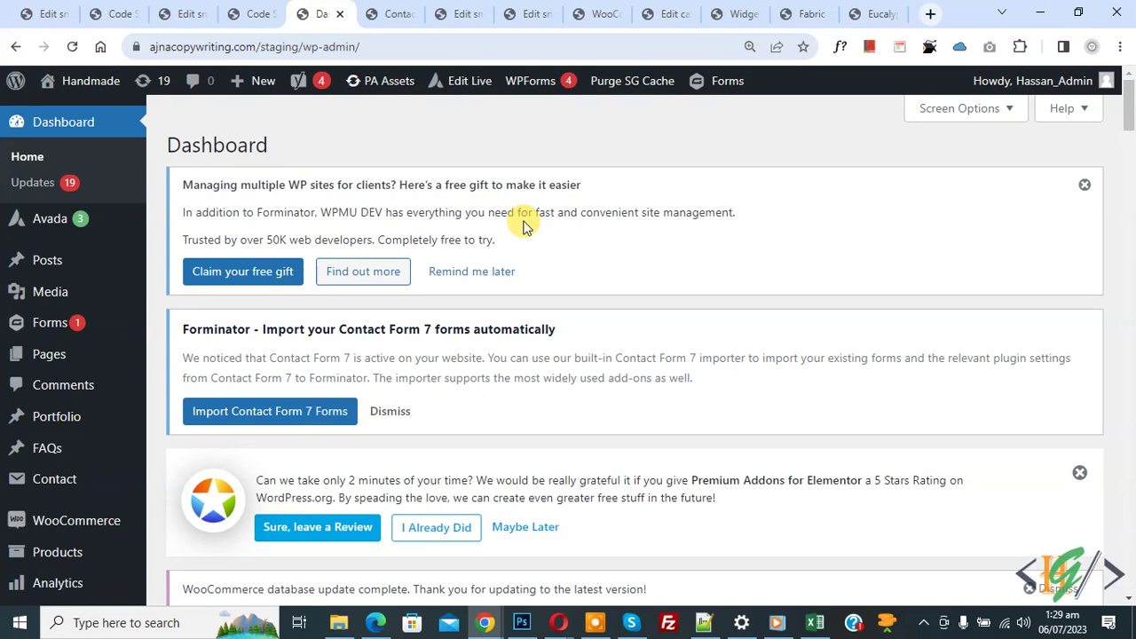
- Search the plugin directory for the Contact Form 7 PayPal & Stripe add-on
scroll(487, 182, "down", 3)
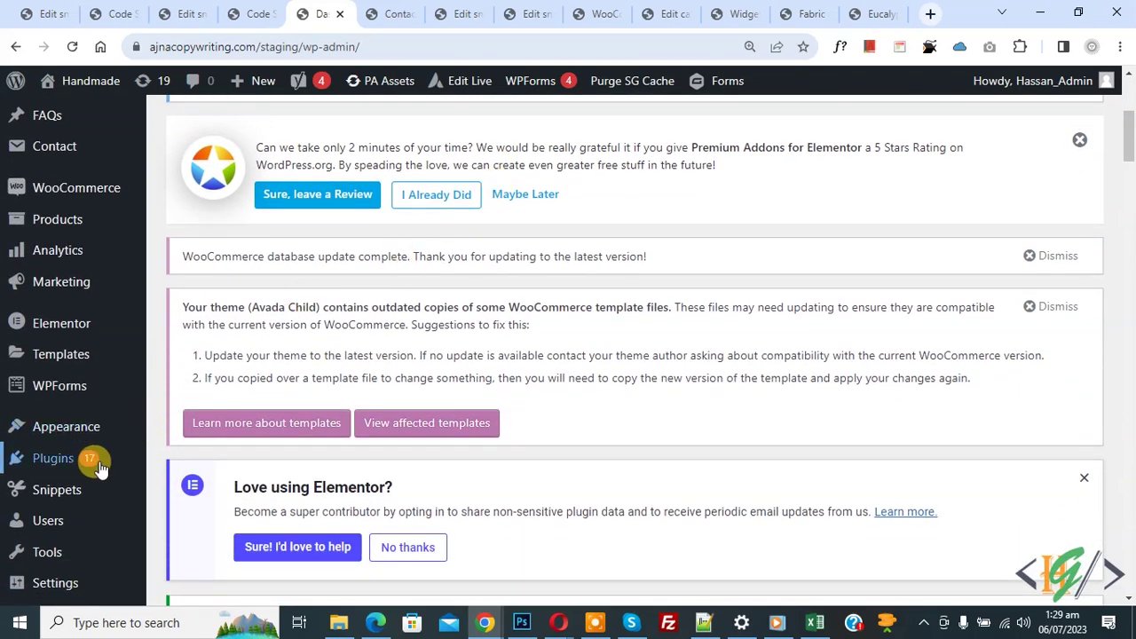
mouse_move(92, 457)
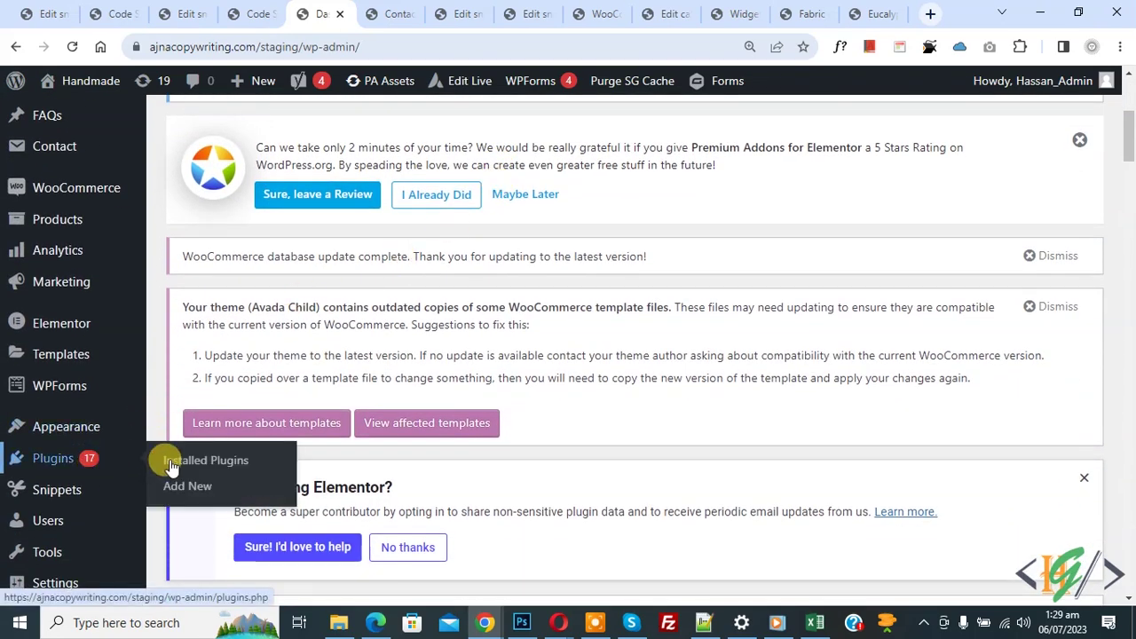
left_click(187, 486)
scroll(674, 191, "down", 3)
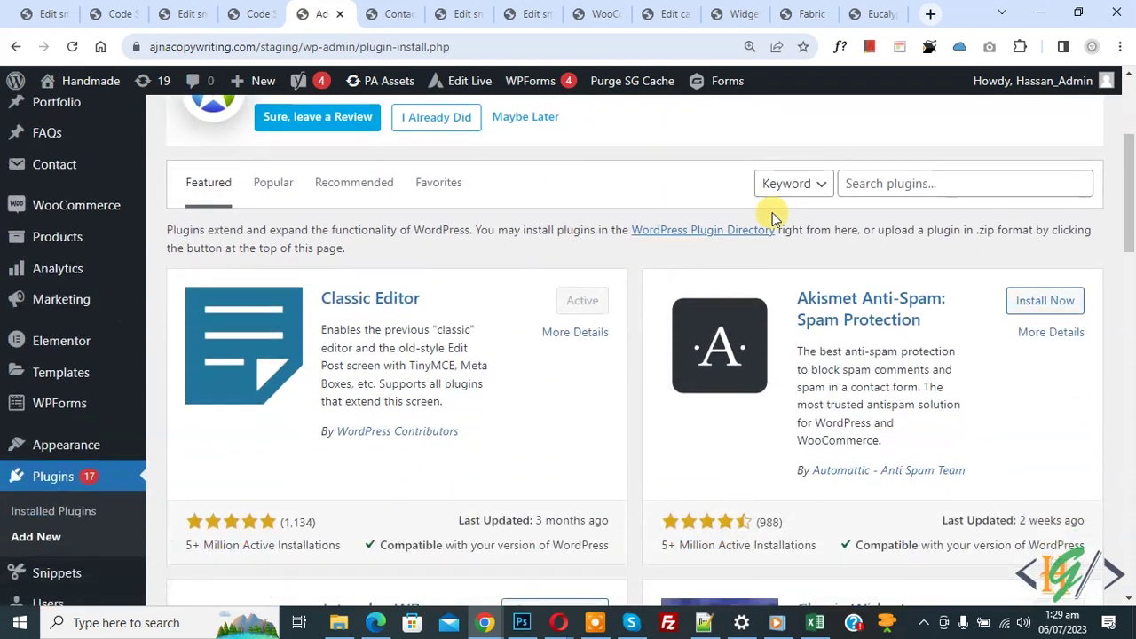
left_click(885, 184)
left_click(963, 388)
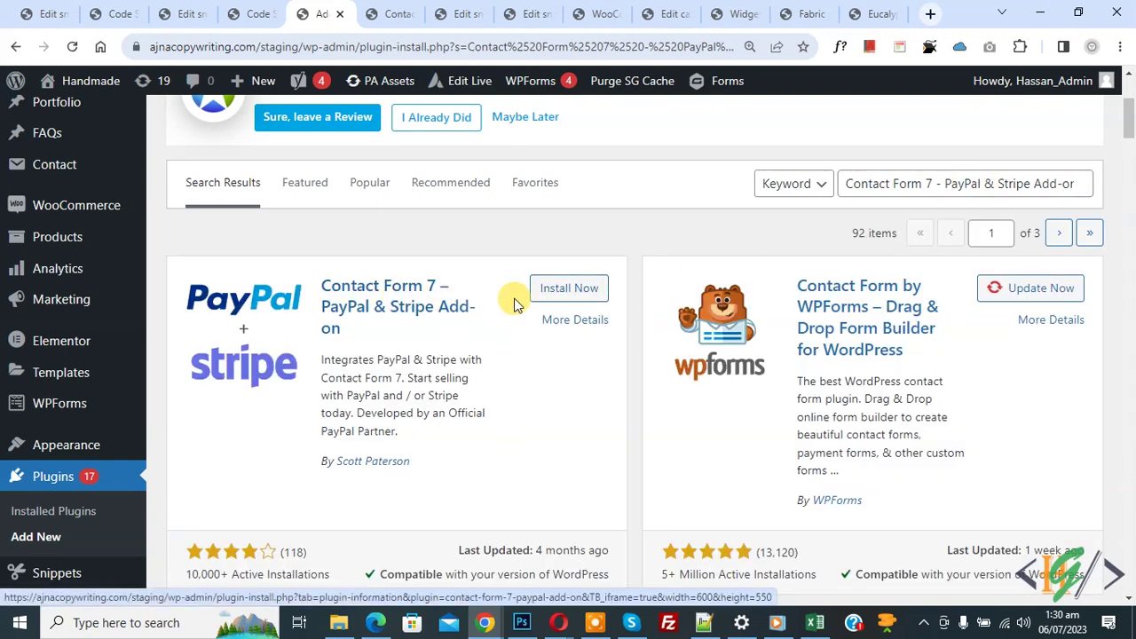
- Install and activate the Contact Form 7 – PayPal & Stripe Add-on
left_click(571, 291)
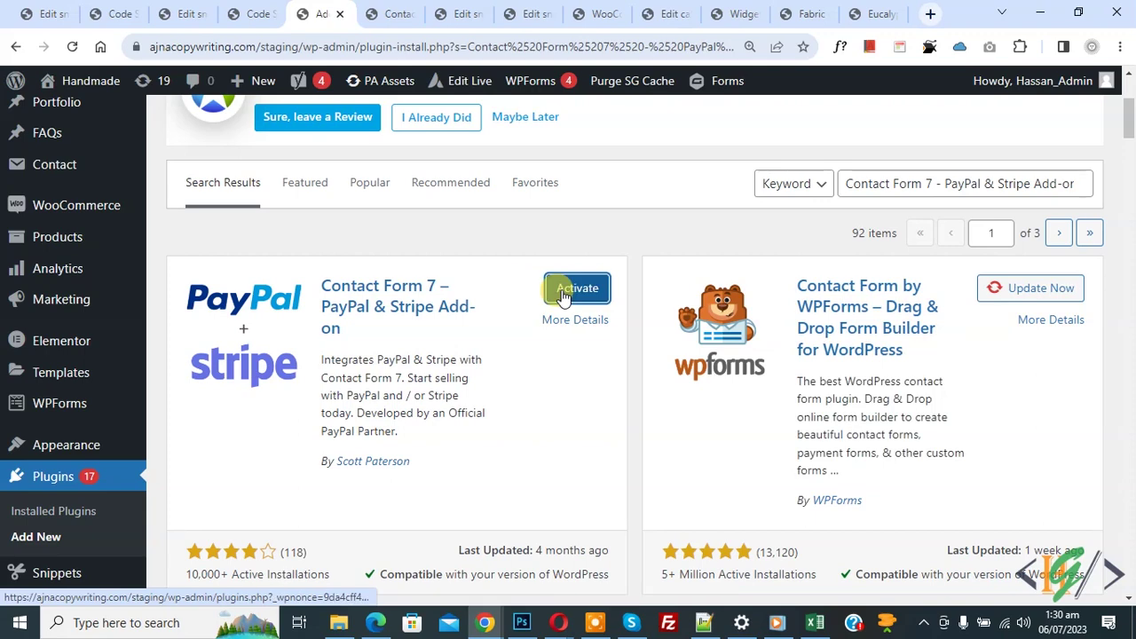
left_click(563, 293)
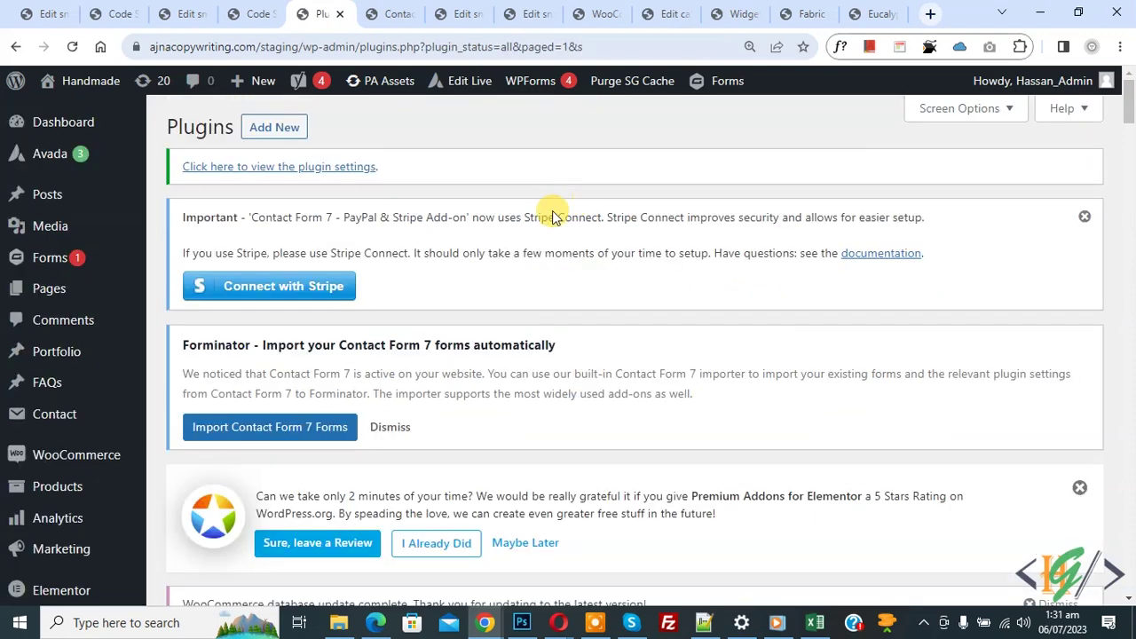
mouse_move(55, 425)
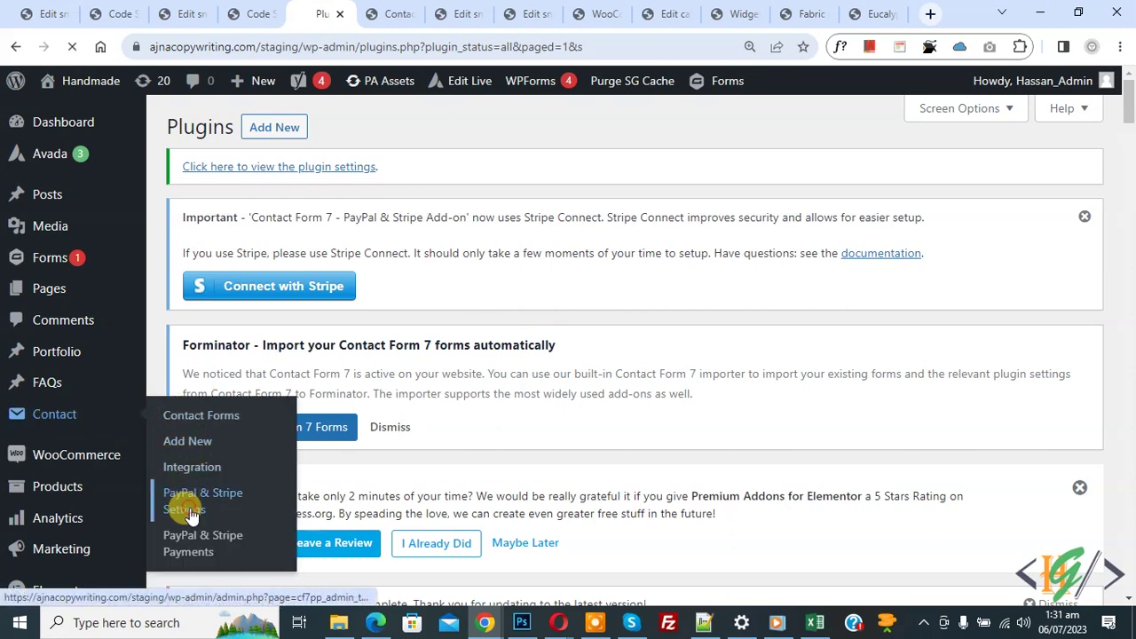
- Show the add-on's Language & Currency settings, set to English and USD
scroll(604, 186, "down", 7)
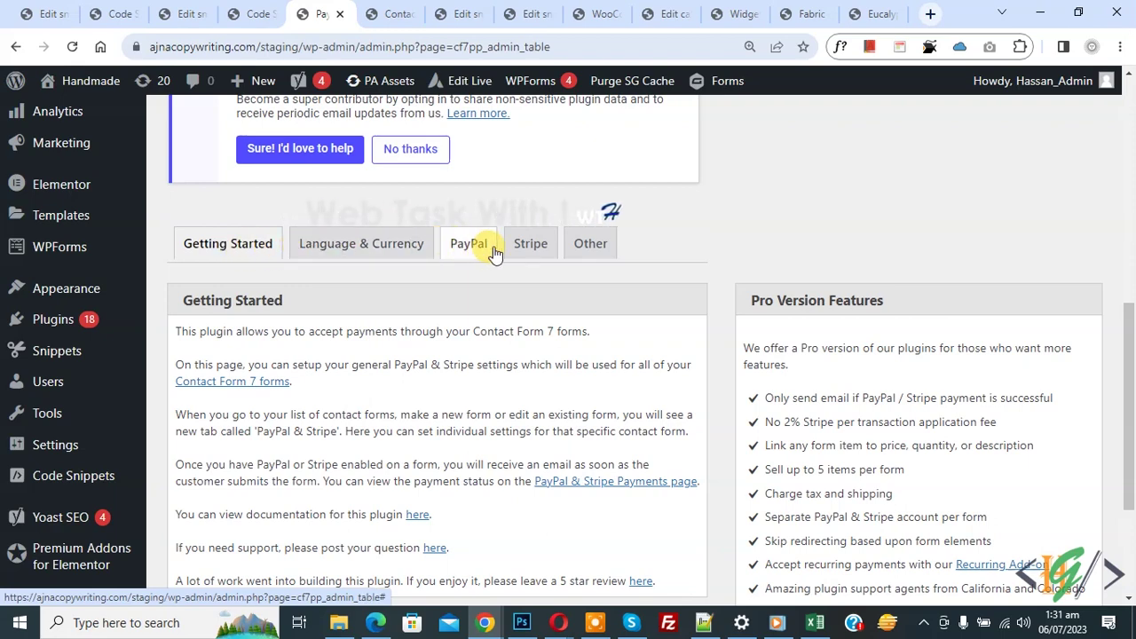
left_click(350, 256)
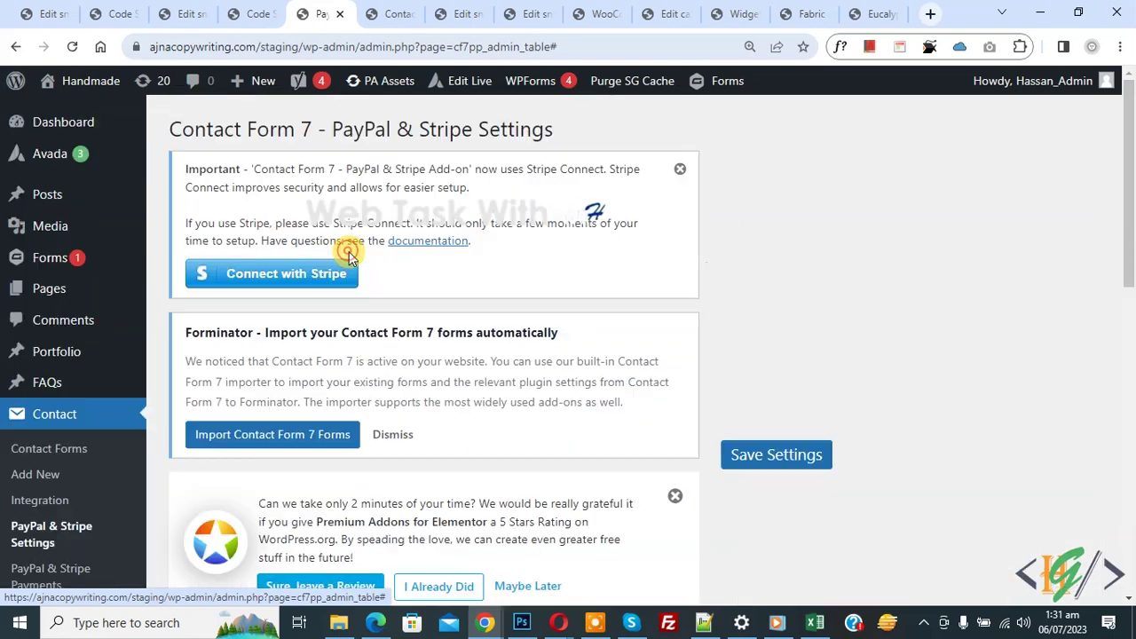
scroll(395, 266, "down", 5)
- Dismiss the Elementor notice, keep English and U.S. Dollar, then view the PayPal account settings
left_click(398, 268)
scroll(355, 273, "up", 1)
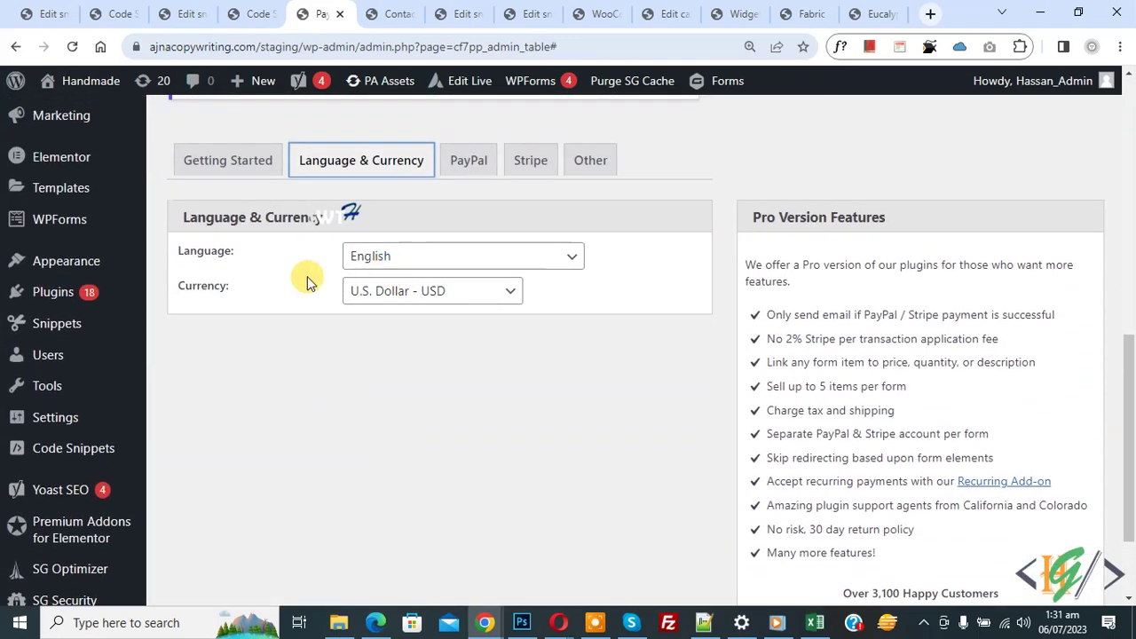
left_click(422, 259)
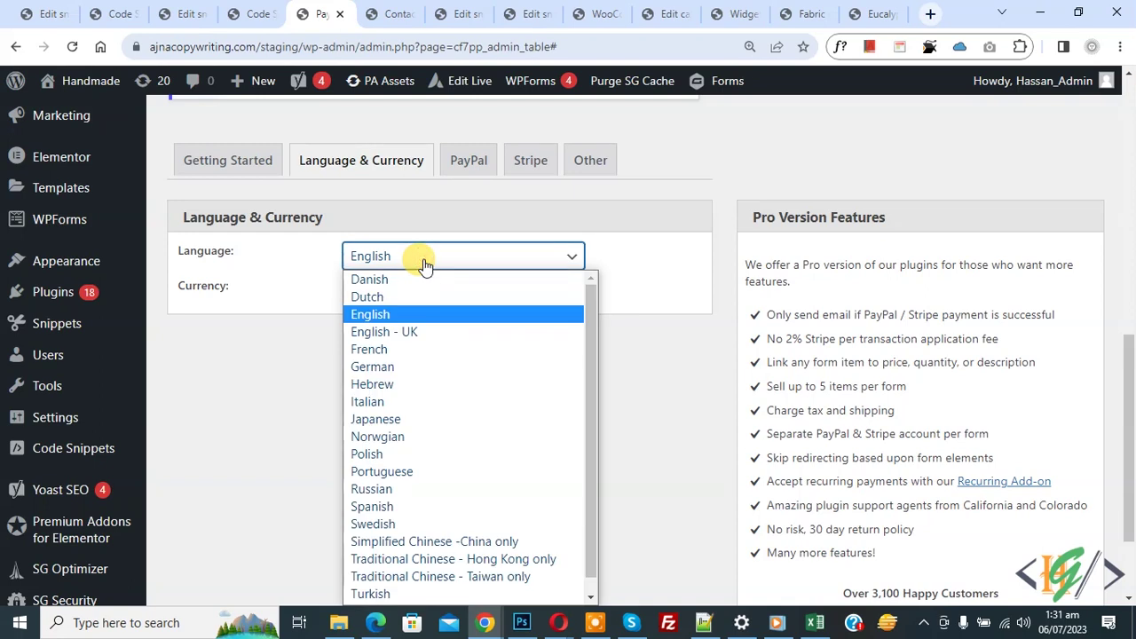
left_click(424, 264)
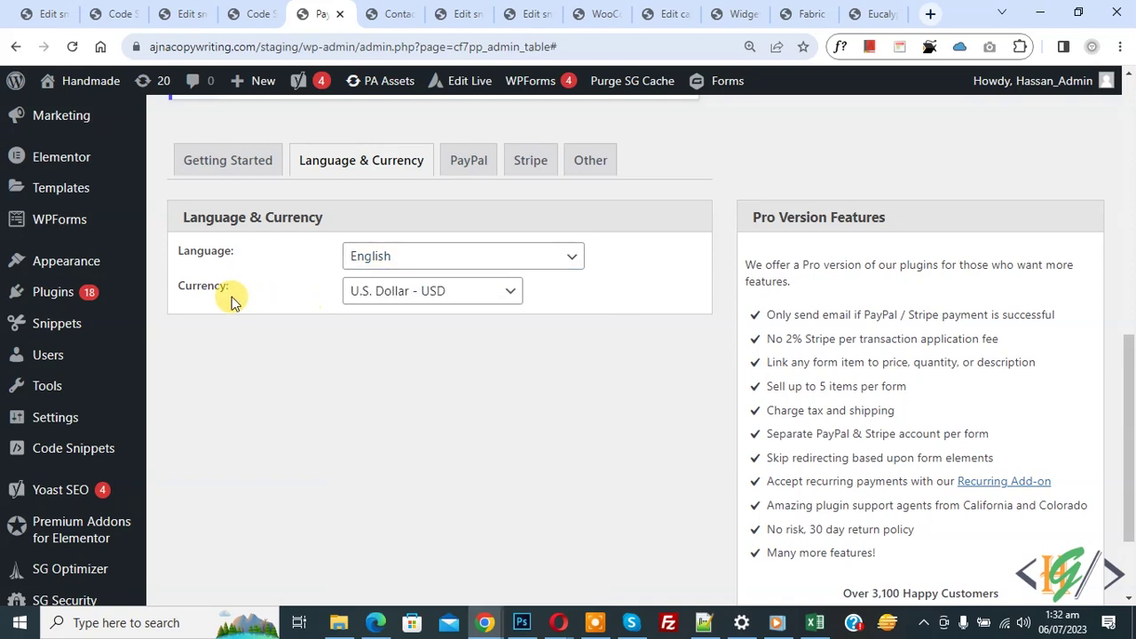
left_click(381, 291)
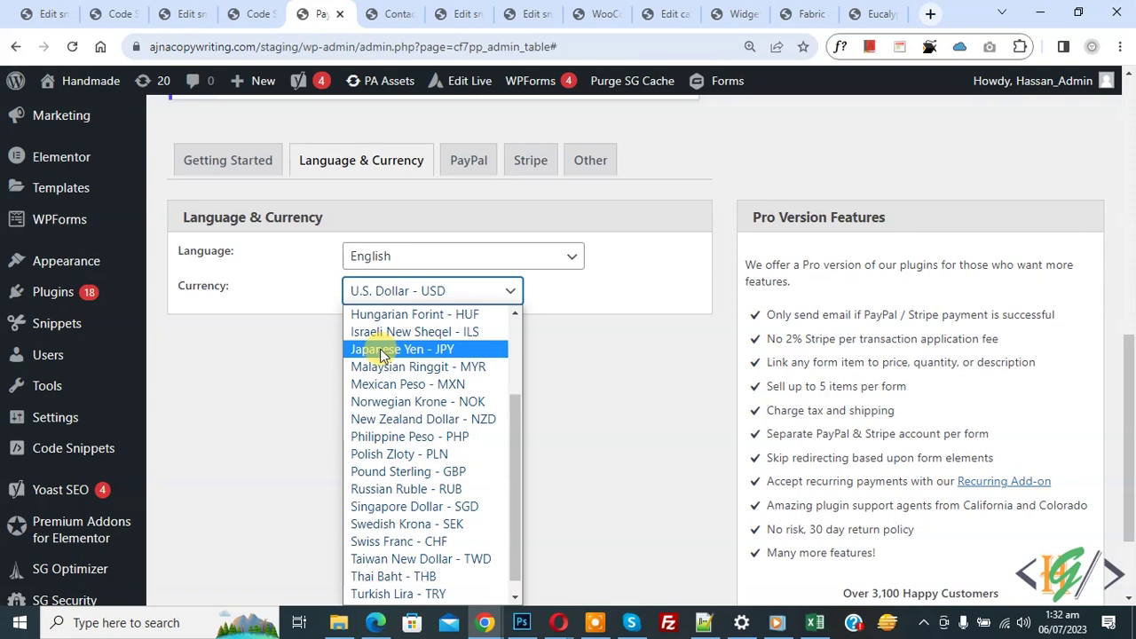
left_click(311, 358)
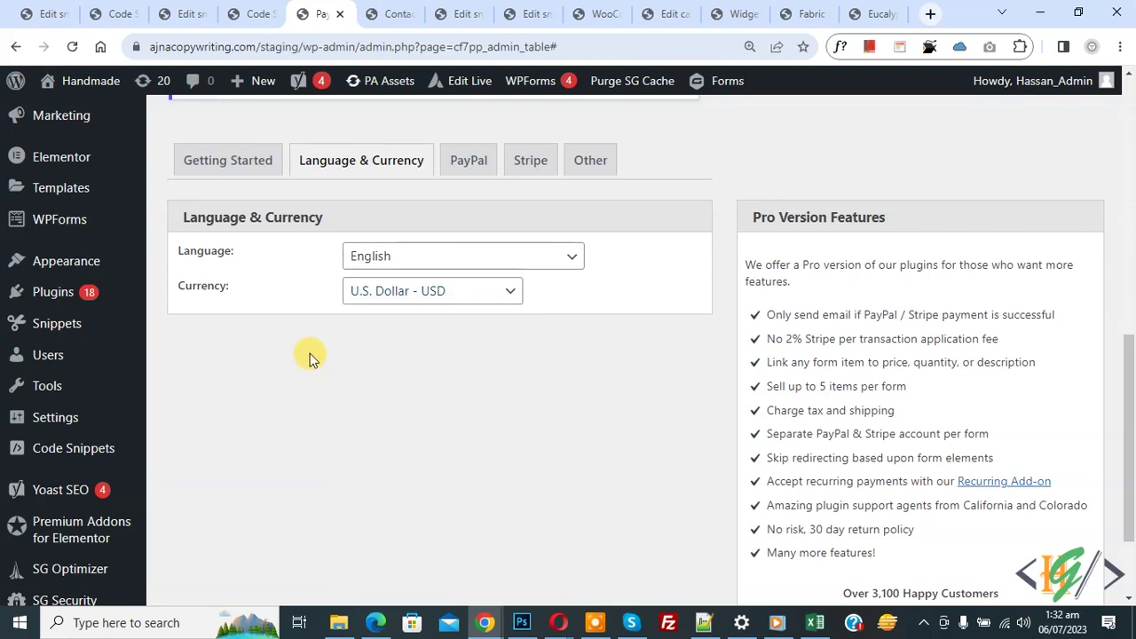
left_click(469, 171)
scroll(512, 253, "down", 8)
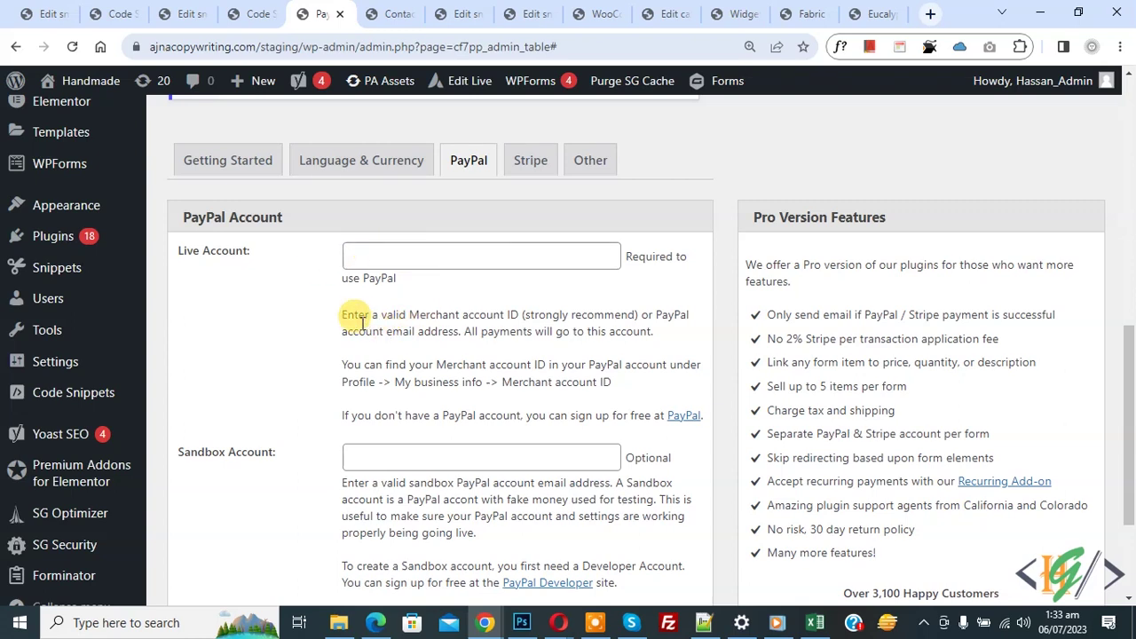
- Highlight parts of the PayPal Live Account help text, then view the Stripe account settings
left_click_drag(383, 315, 411, 317)
left_click(341, 356)
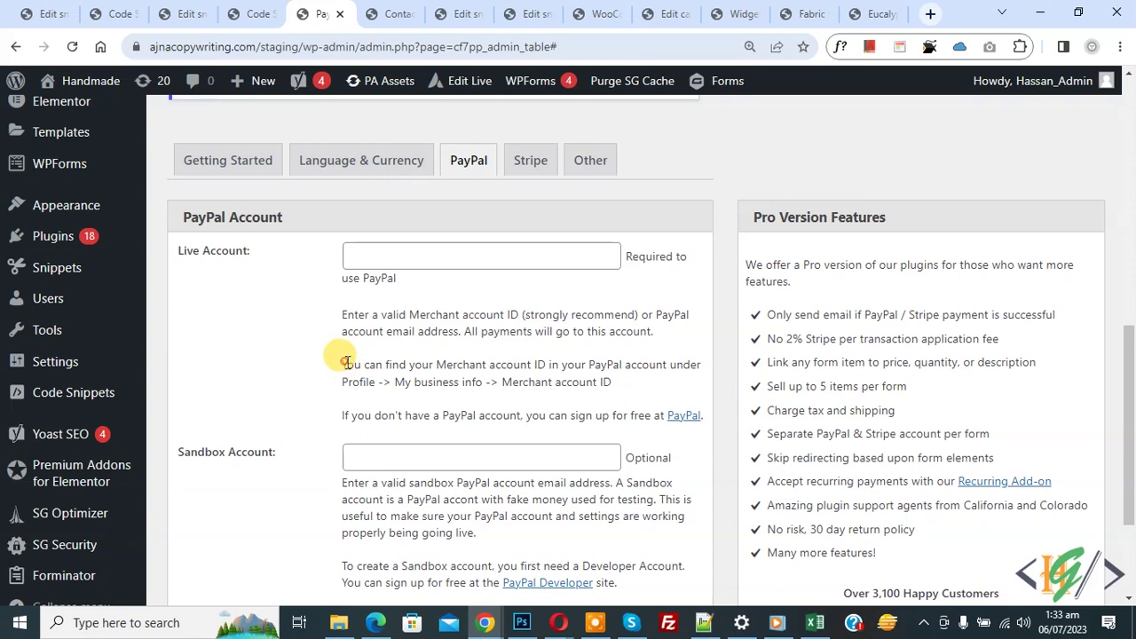
left_click_drag(329, 368, 609, 383)
left_click(568, 368)
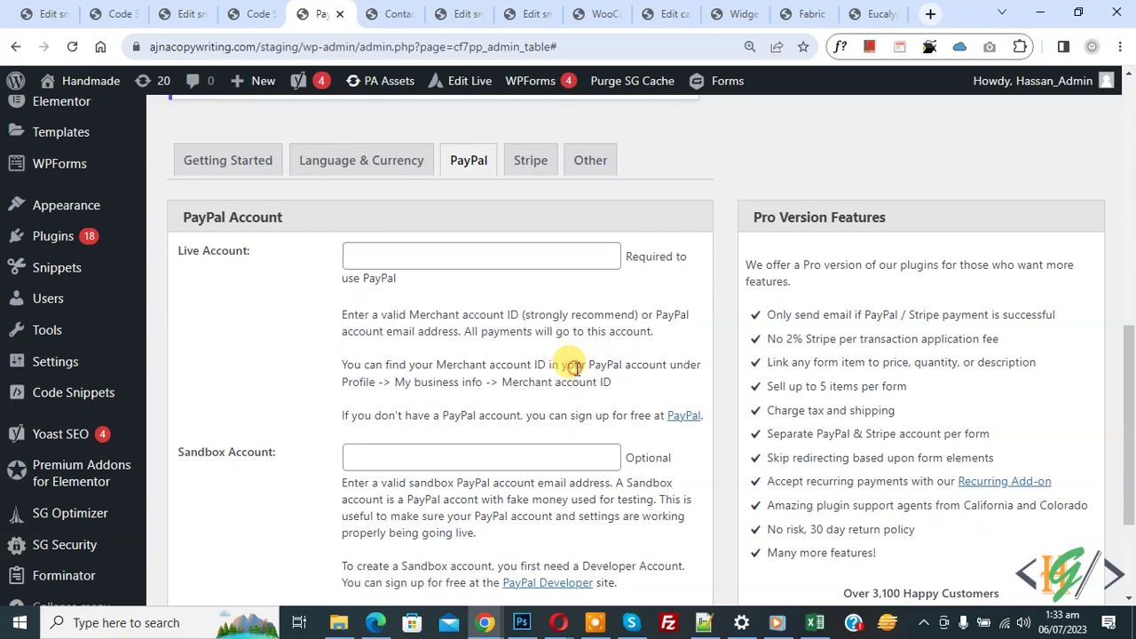
left_click_drag(655, 315, 353, 337)
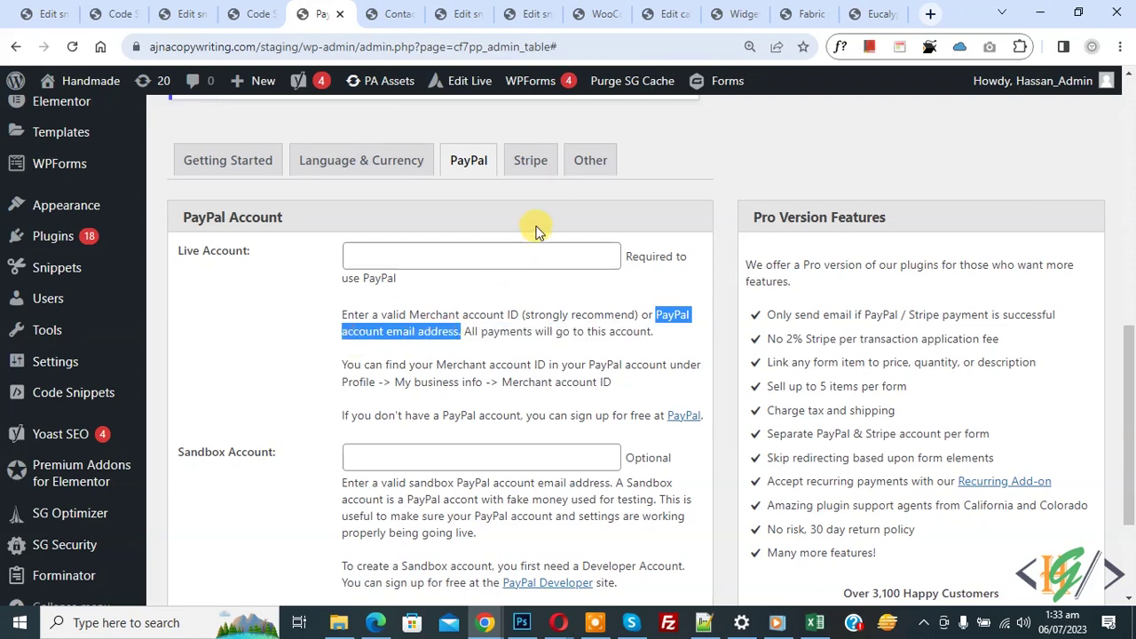
left_click(524, 160)
scroll(488, 204, "down", 7)
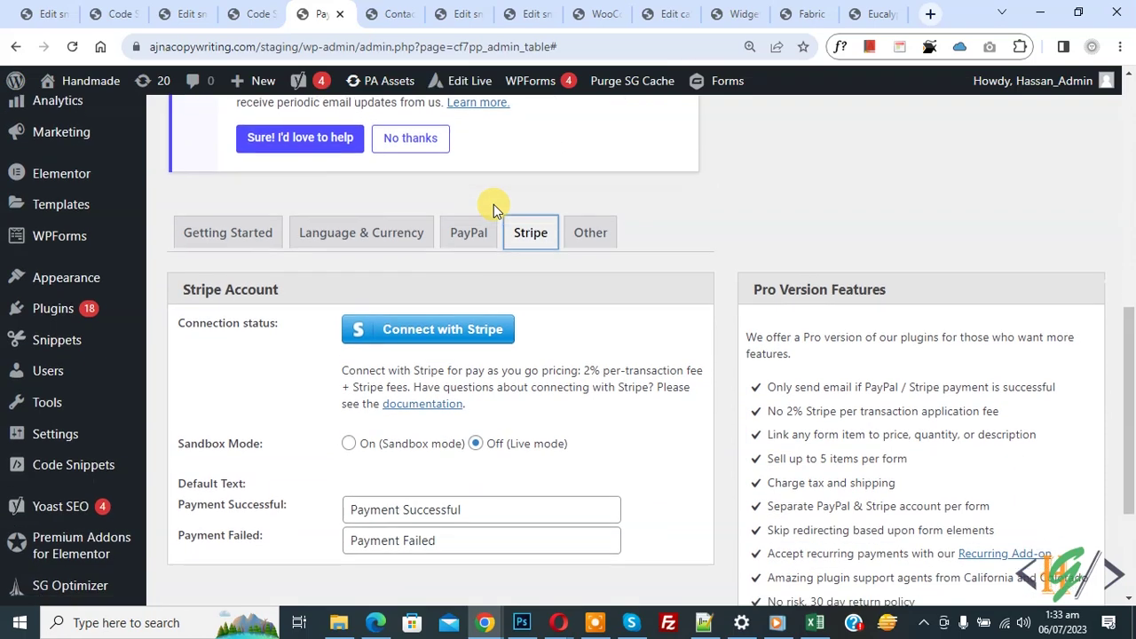
- Review the Connect with Stripe option, then the empty cancel and return URLs under Other settings
scroll(493, 204, "down", 1)
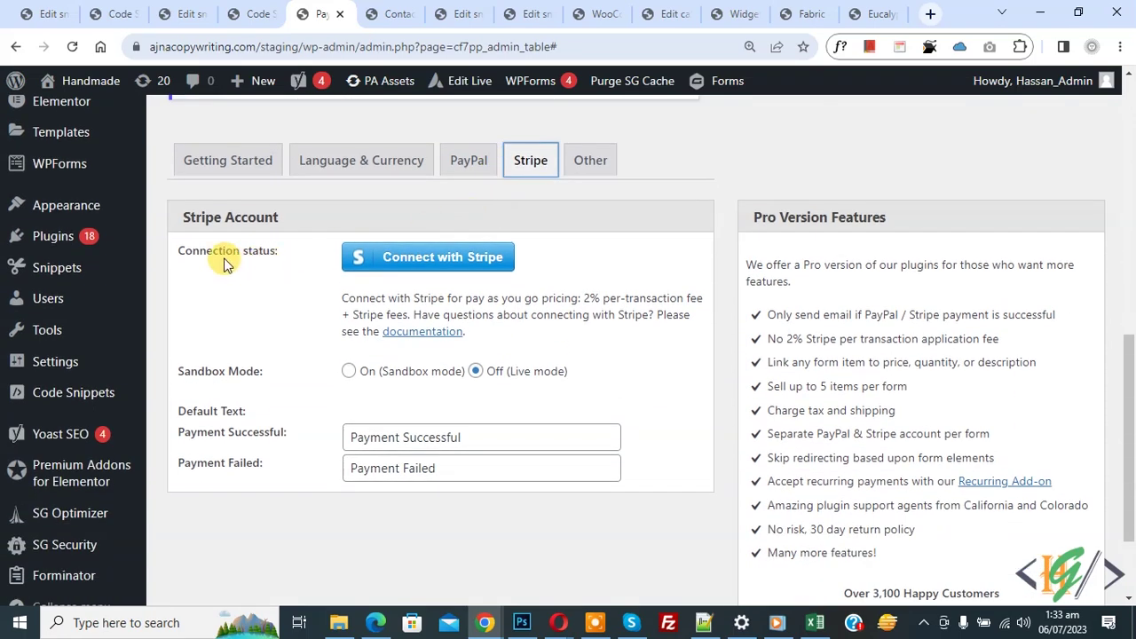
left_click(426, 270)
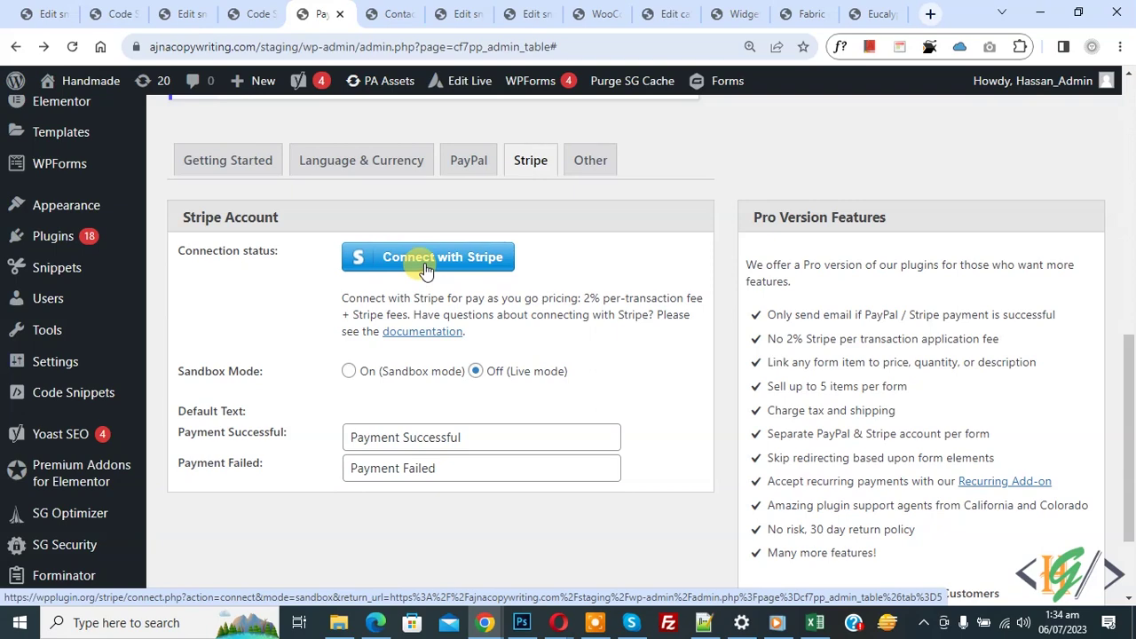
left_click(586, 158)
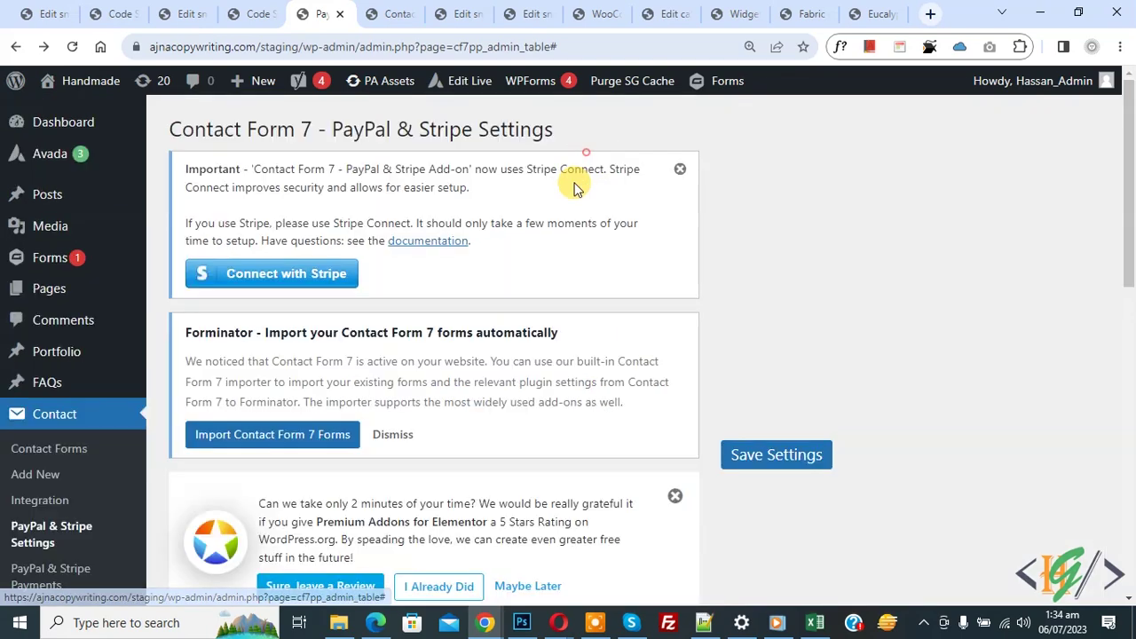
scroll(569, 195, "down", 3)
scroll(568, 195, "down", 1)
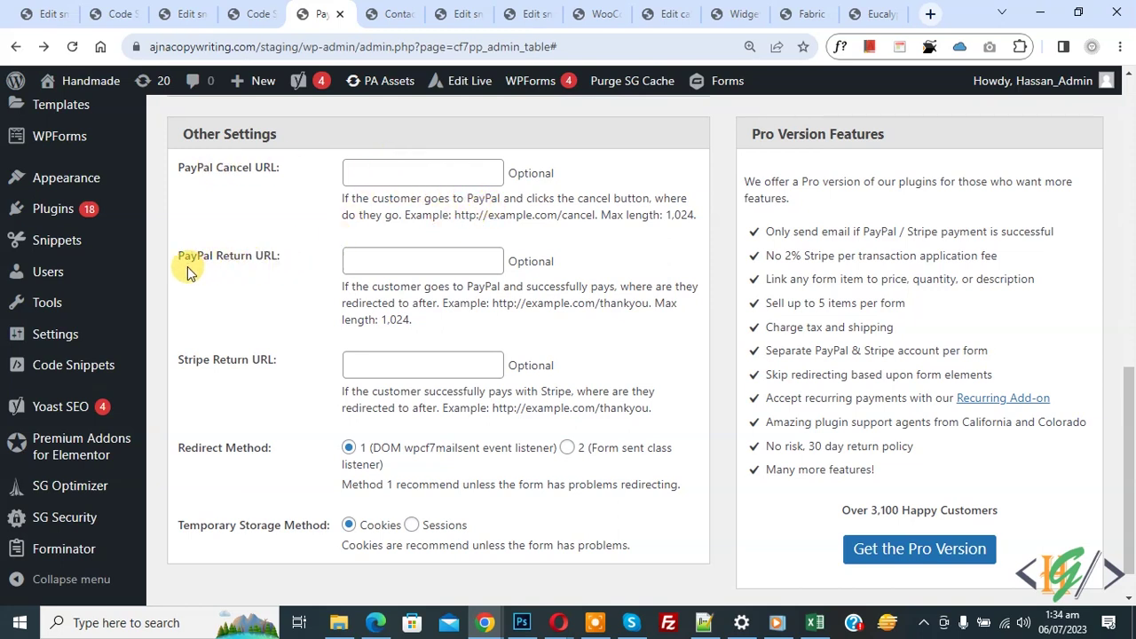
left_click_drag(493, 302, 573, 299)
scroll(297, 320, "down", 1)
scroll(298, 319, "up", 4)
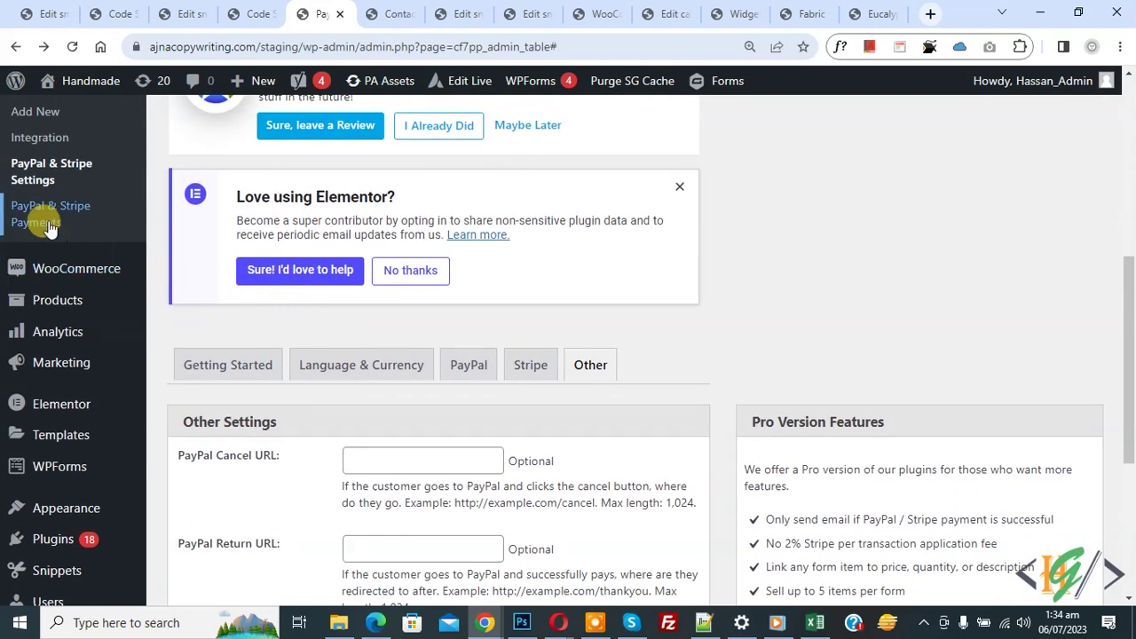
- Check the empty PayPal & Stripe Payments list and its transaction type filter
left_click(46, 224)
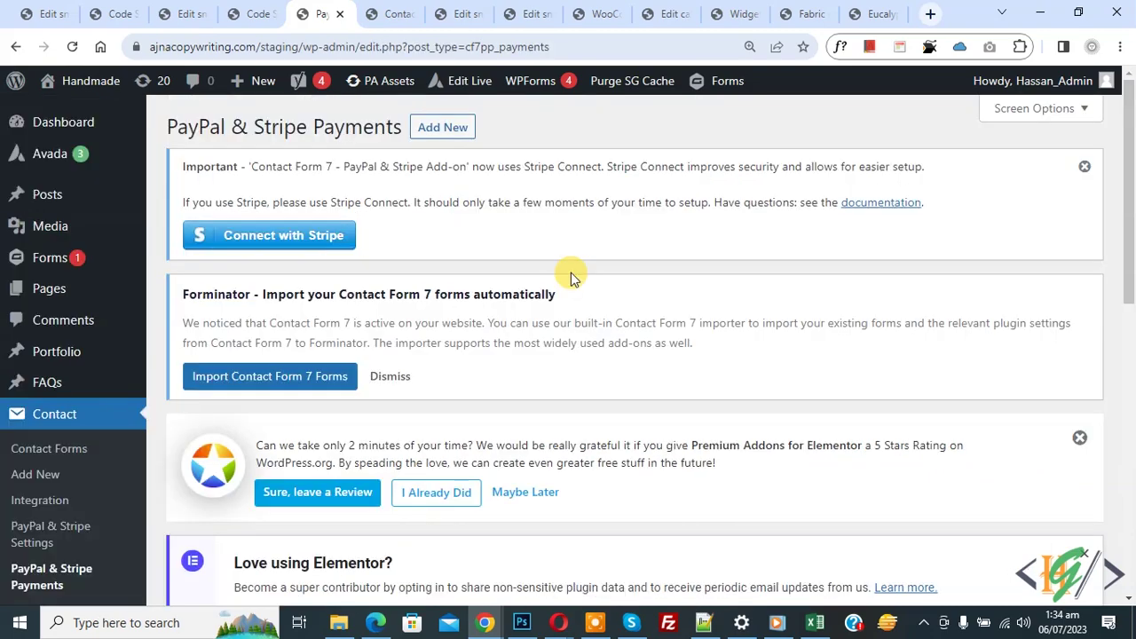
scroll(570, 273, "down", 7)
scroll(362, 282, "up", 1)
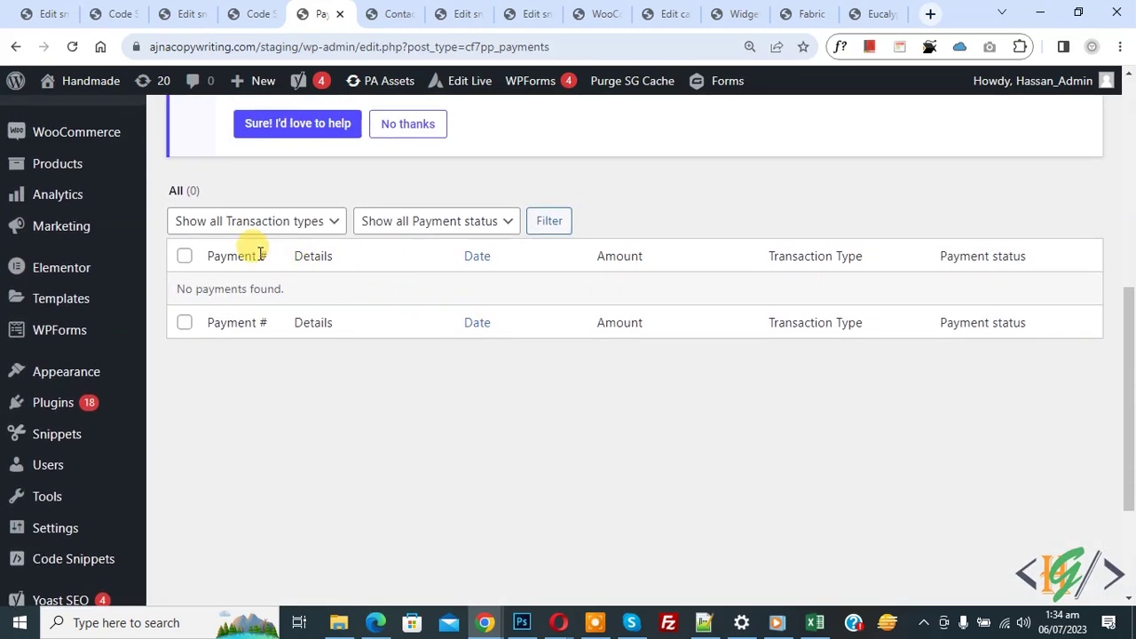
left_click(325, 227)
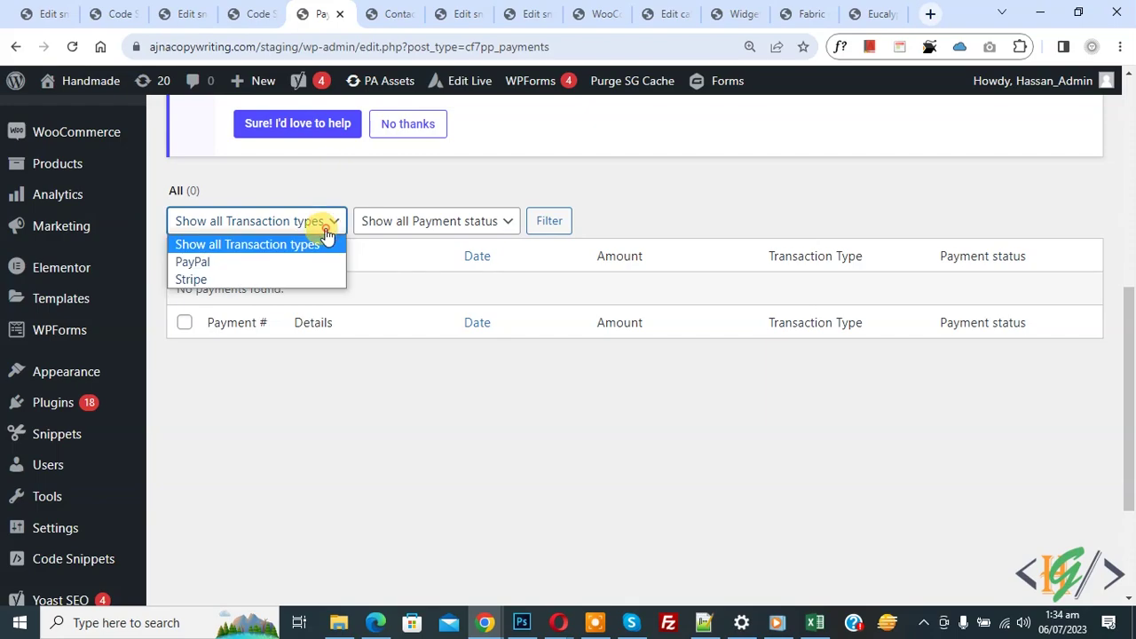
left_click(441, 299)
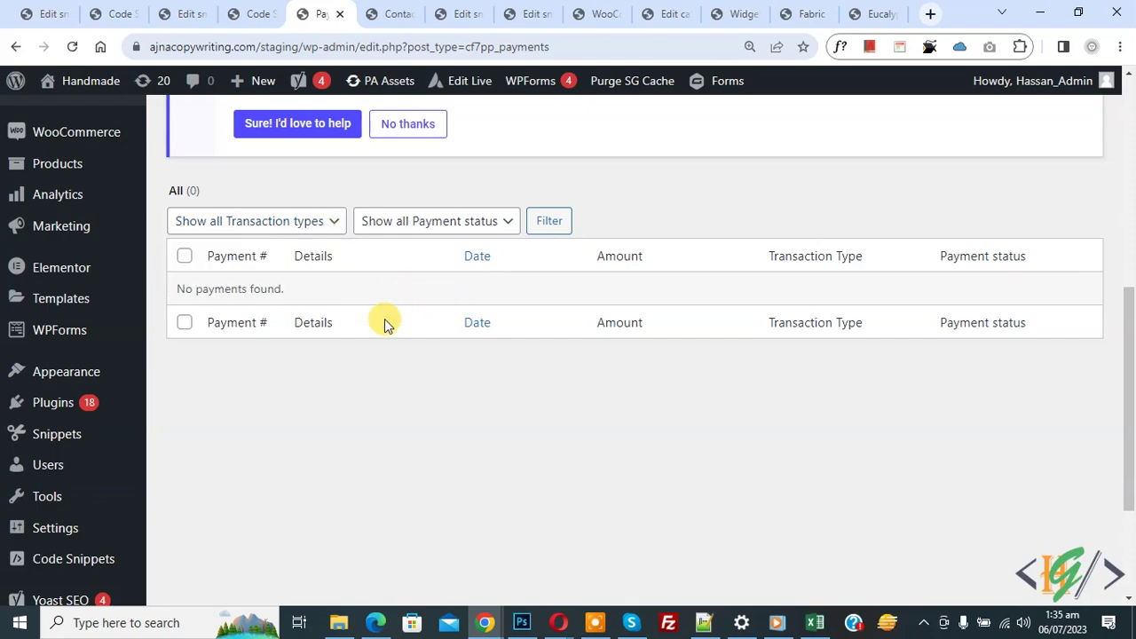
scroll(381, 324, "up", 4)
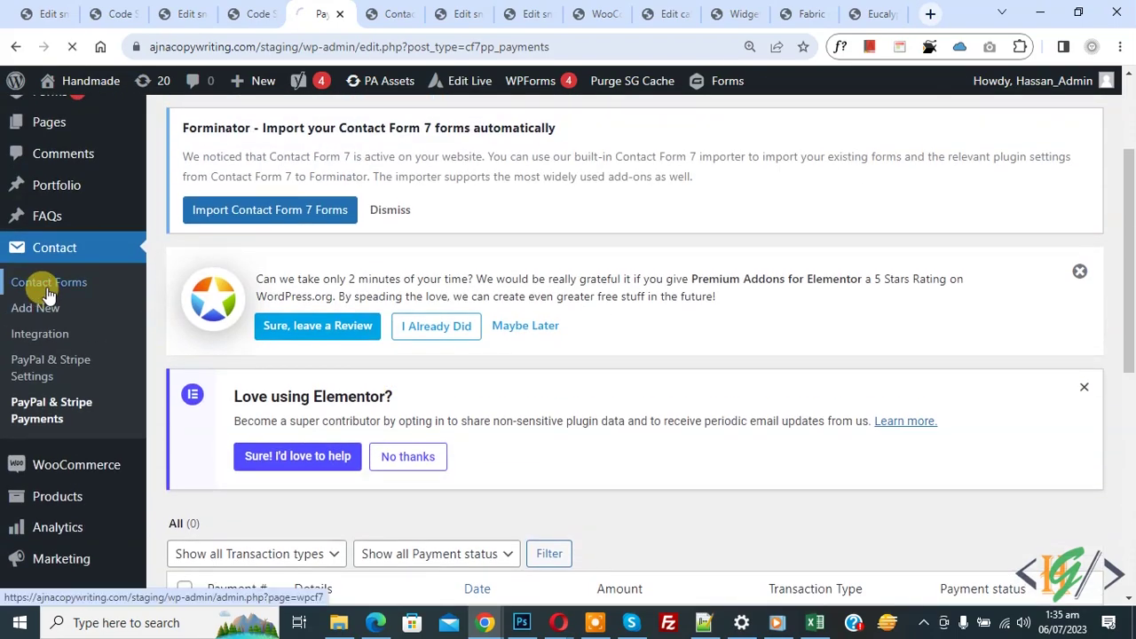
scroll(539, 234, "down", 10)
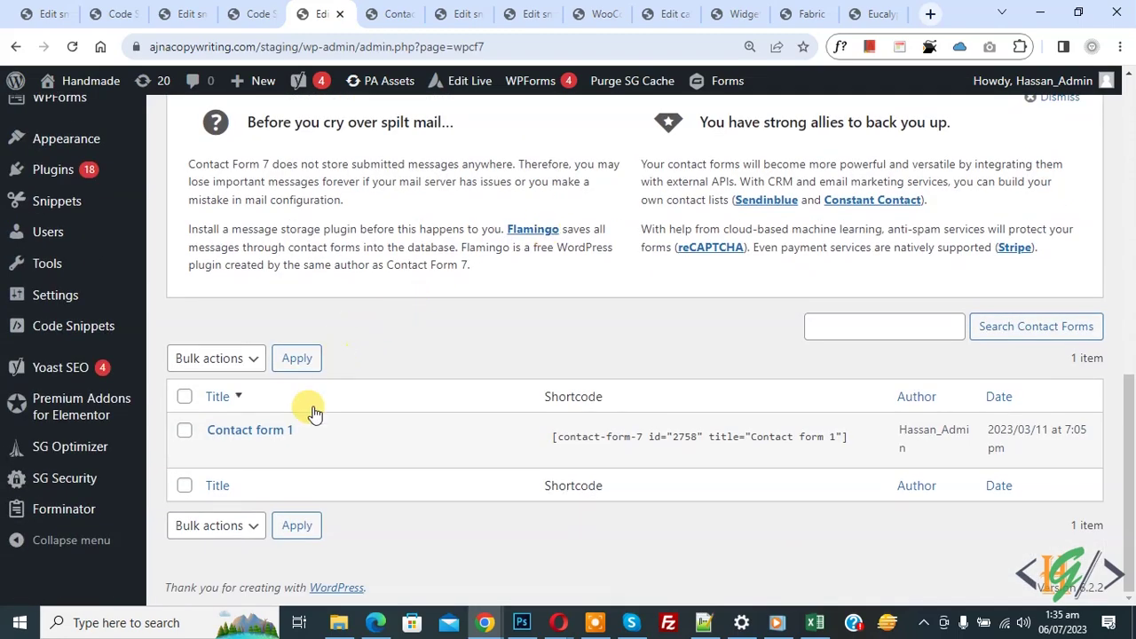
- Open Contact form 1's PayPal & Stripe tab, with both gateways unchecked and empty fields
left_click(217, 453)
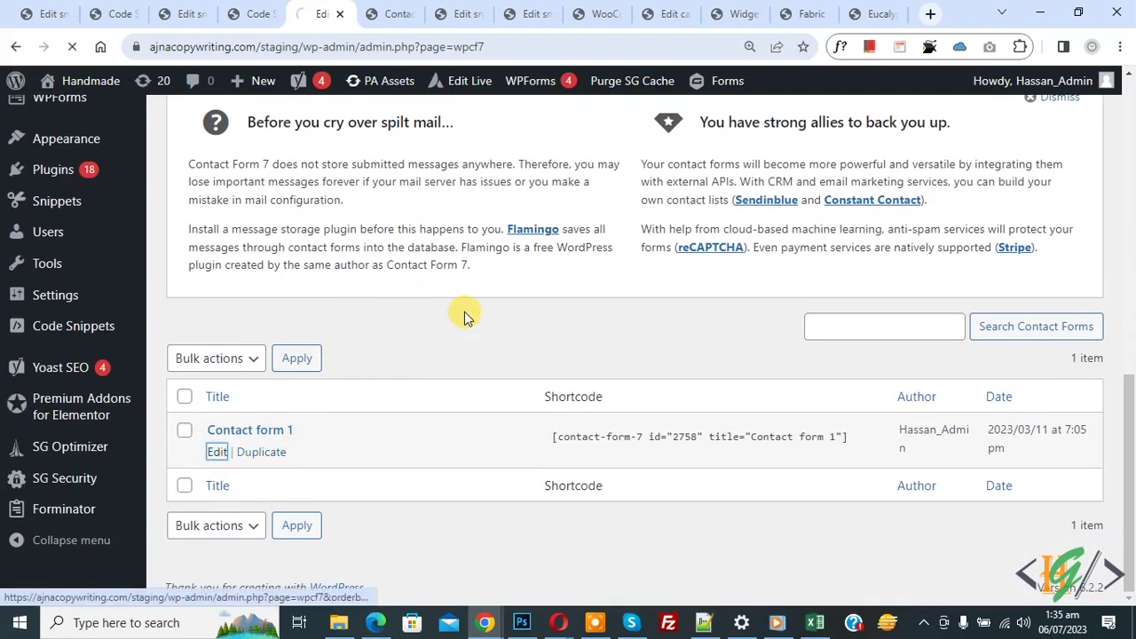
scroll(533, 289, "down", 5)
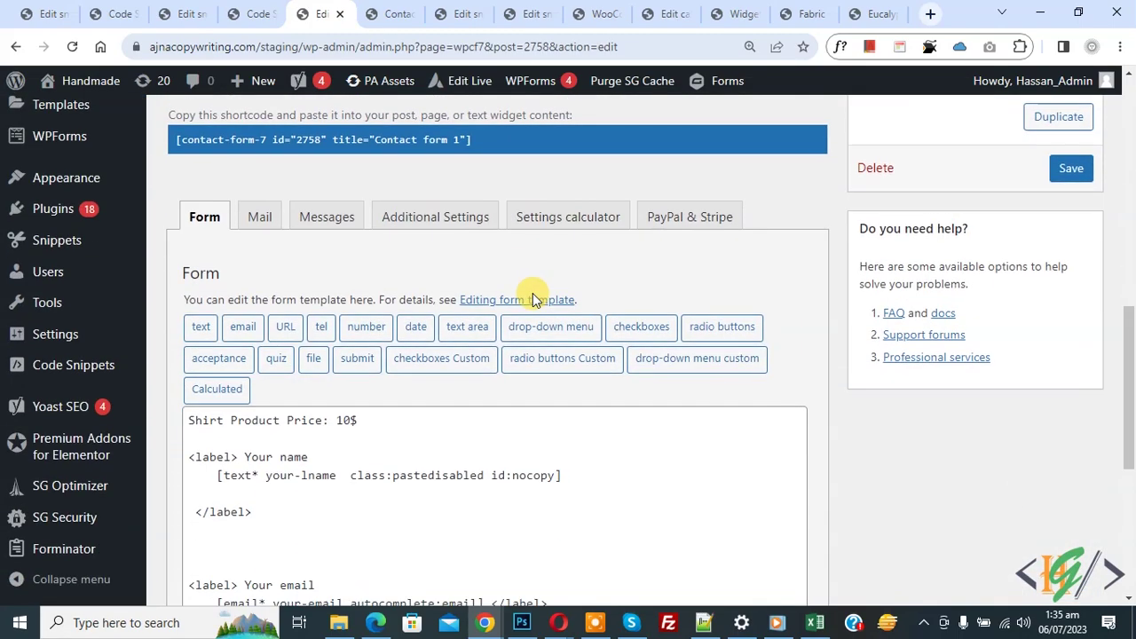
left_click(668, 222)
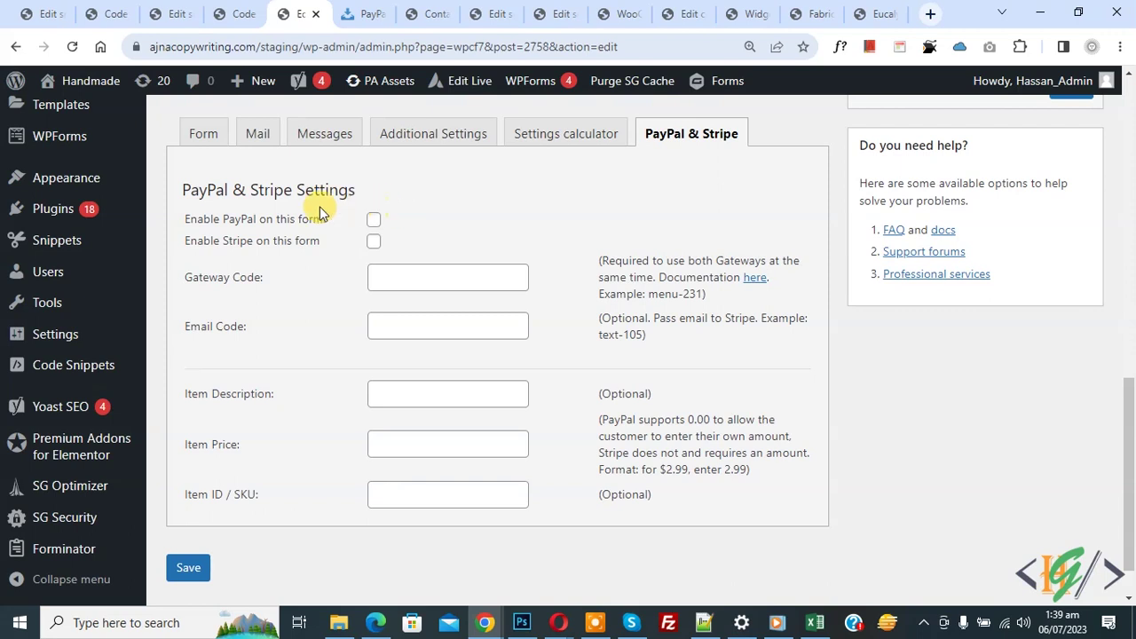
left_click_drag(178, 194, 351, 188)
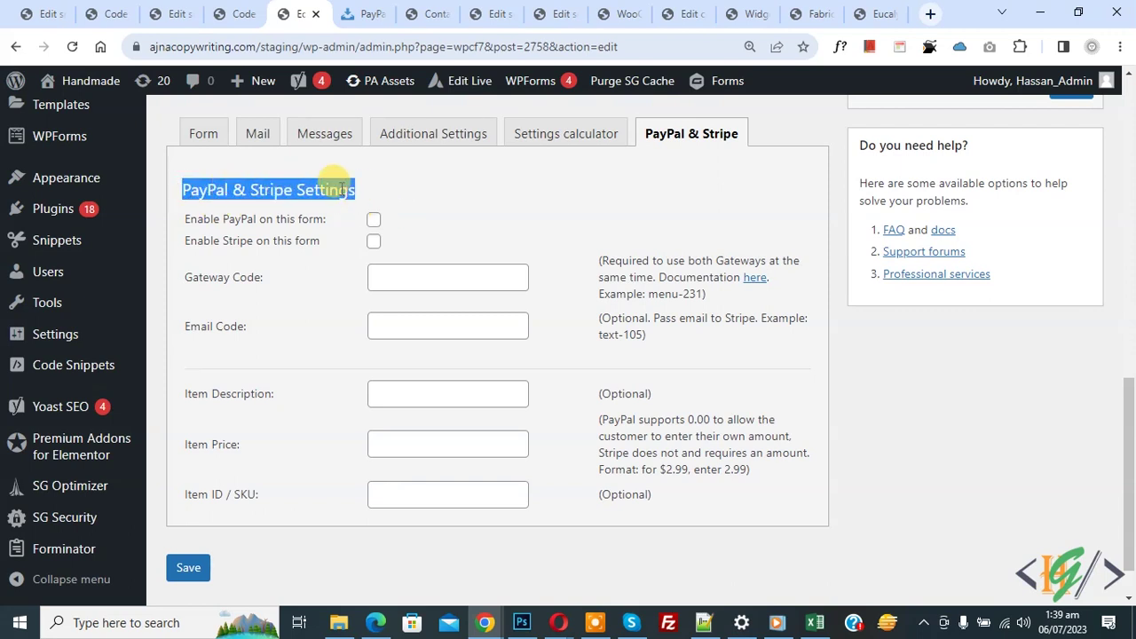
left_click(326, 196)
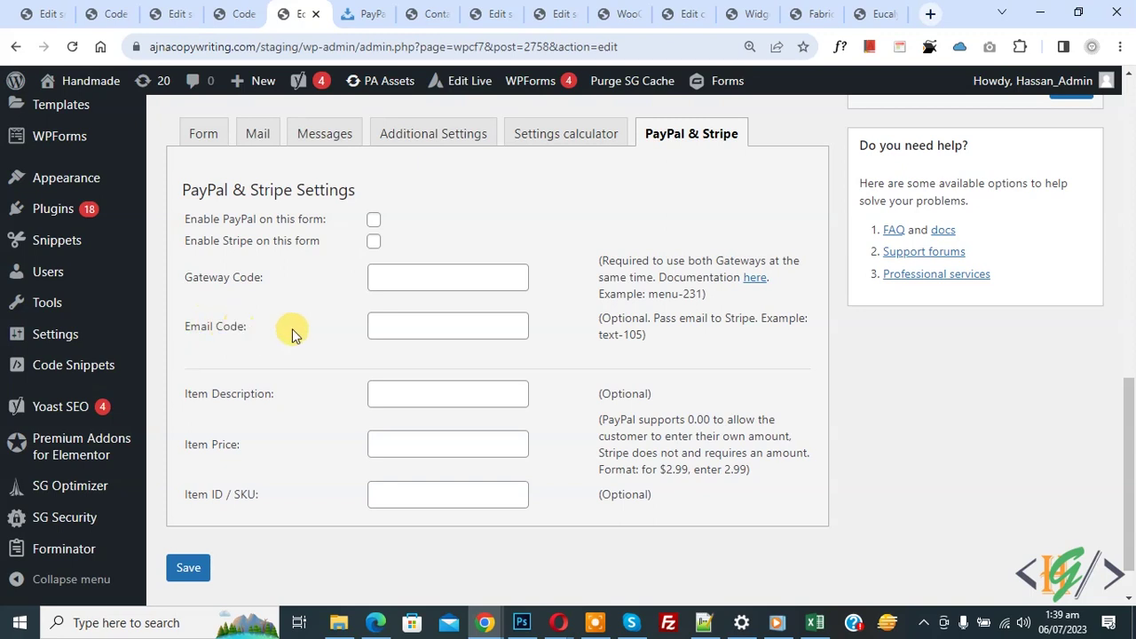
- Look up the [your-email] tag in the Mail settings, then return to PayPal & Stripe
left_click(260, 135)
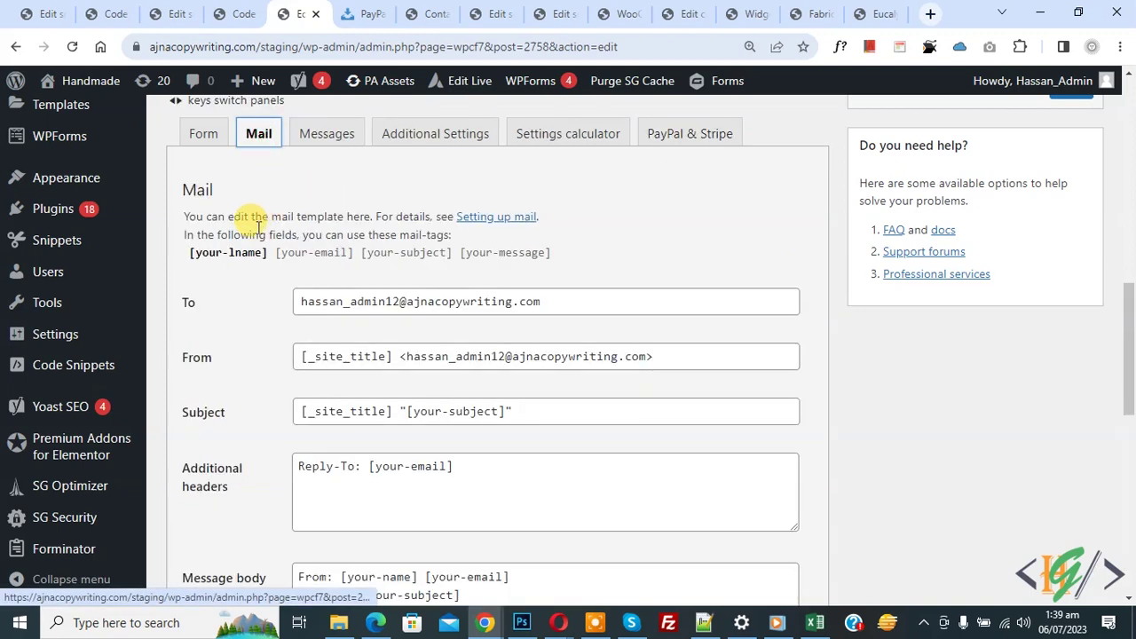
left_click(312, 253)
left_click(672, 137)
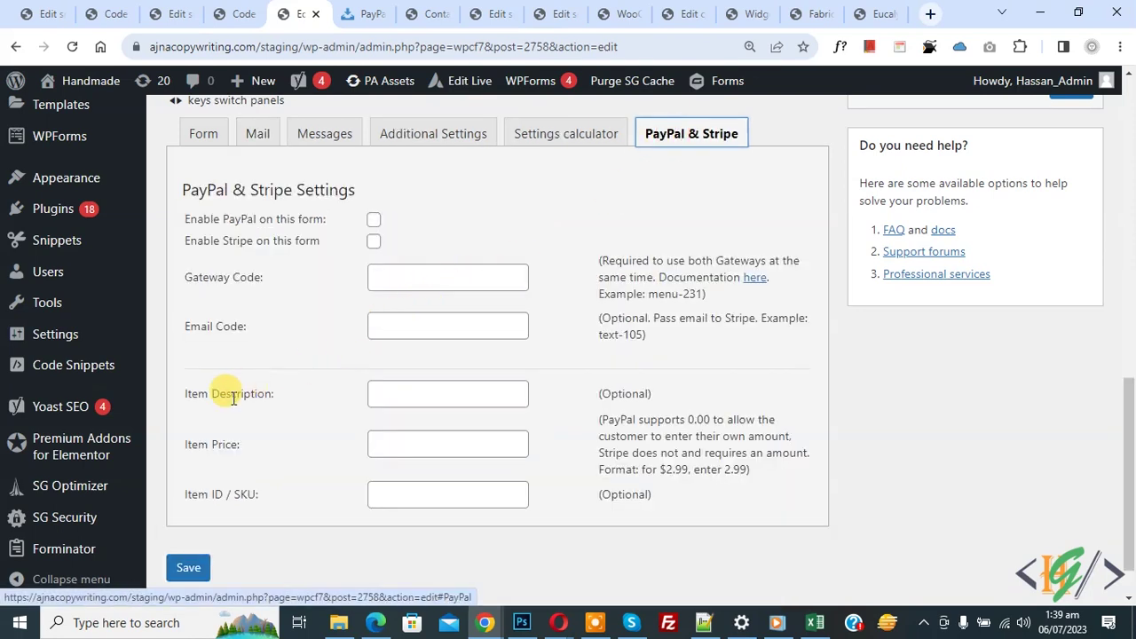
- Enter item description 'shirt' and item price 10
left_click(393, 397)
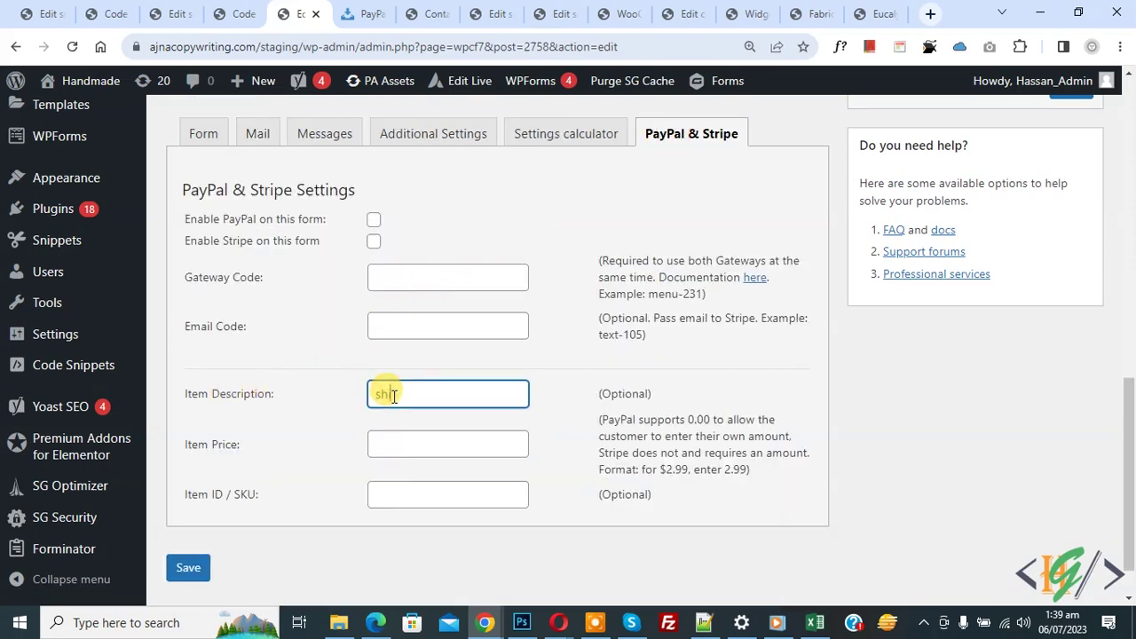
type("shirt")
left_click(406, 444)
type("10")
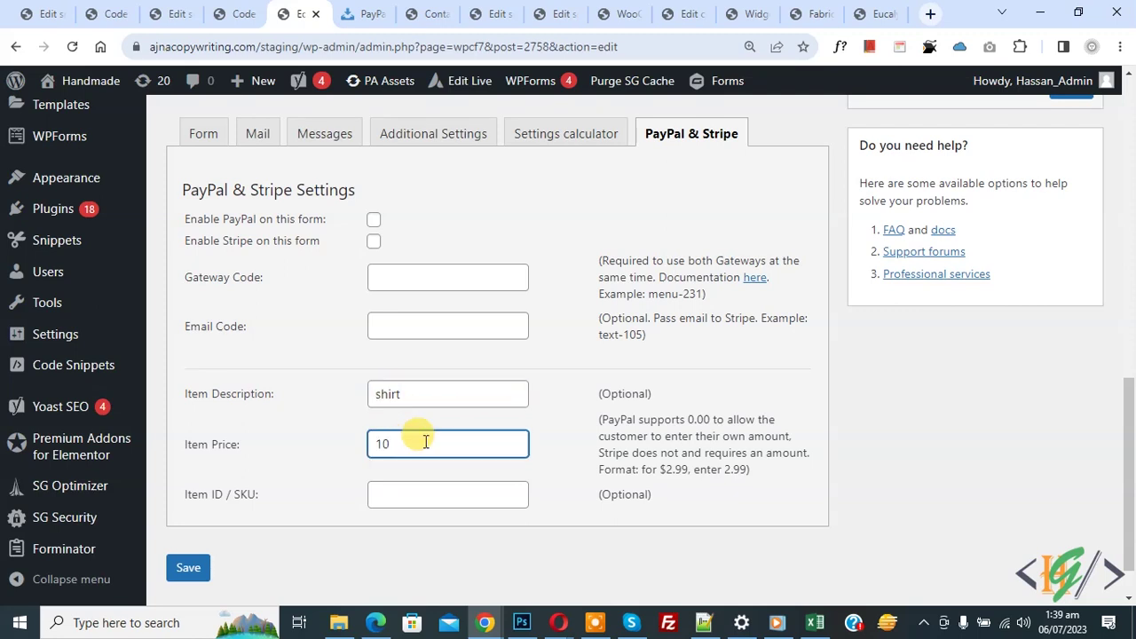
left_click(657, 471)
double_click(675, 468)
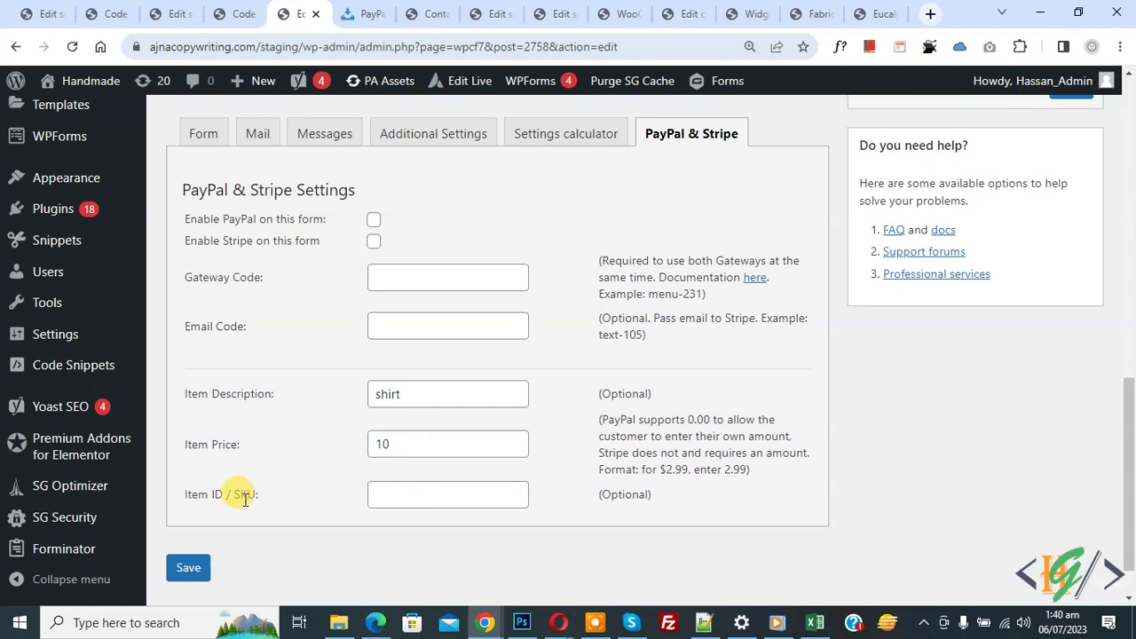
- Enable PayPal on Contact form 1 and save the form
left_click(453, 499)
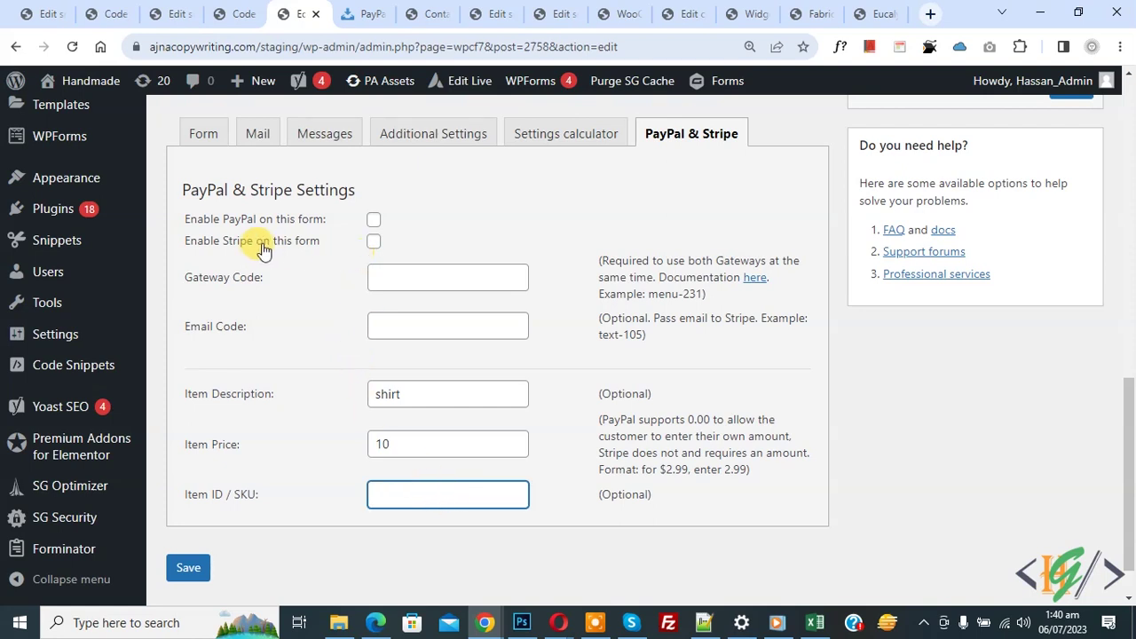
left_click(373, 219)
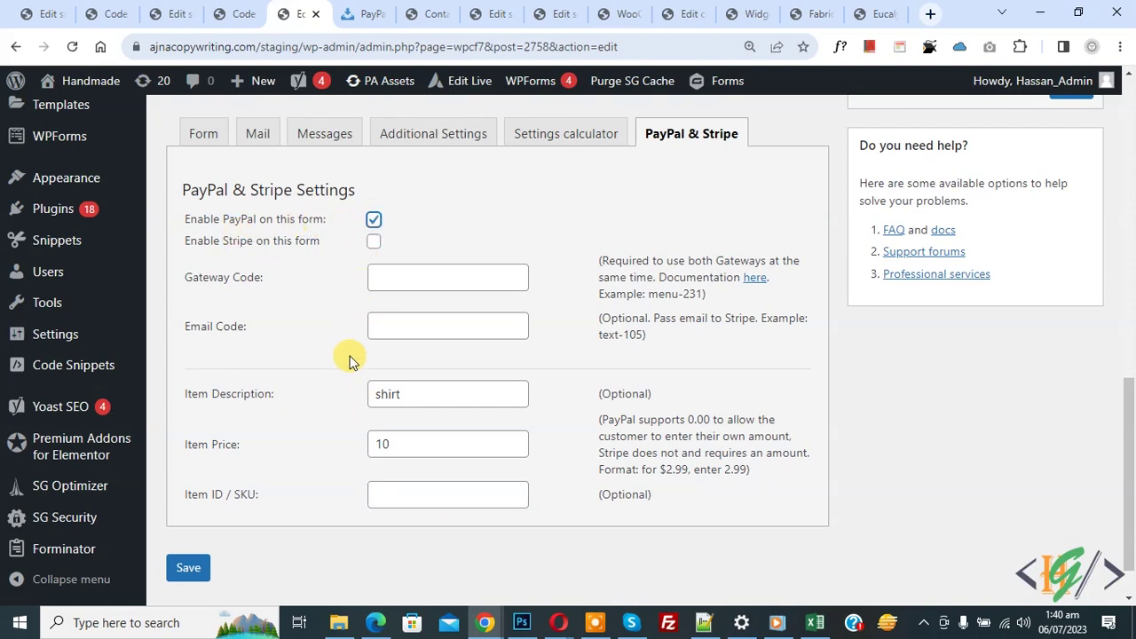
left_click(192, 569)
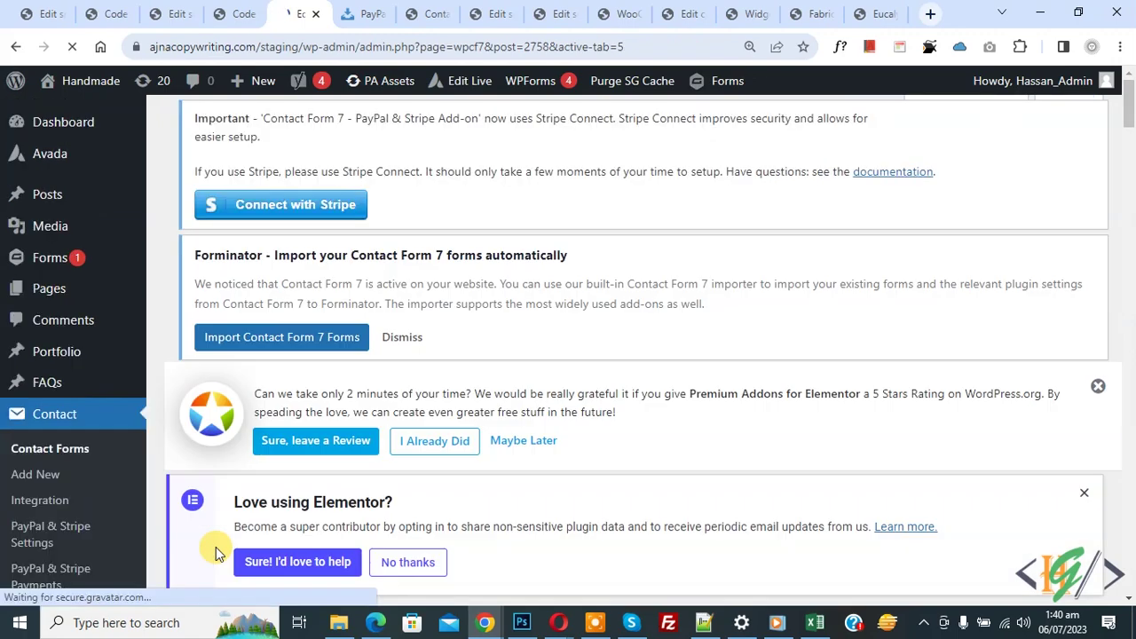
- Test-submit the front-end form, reach the PayPal no-business-account error, then return to the editor
left_click(386, 14)
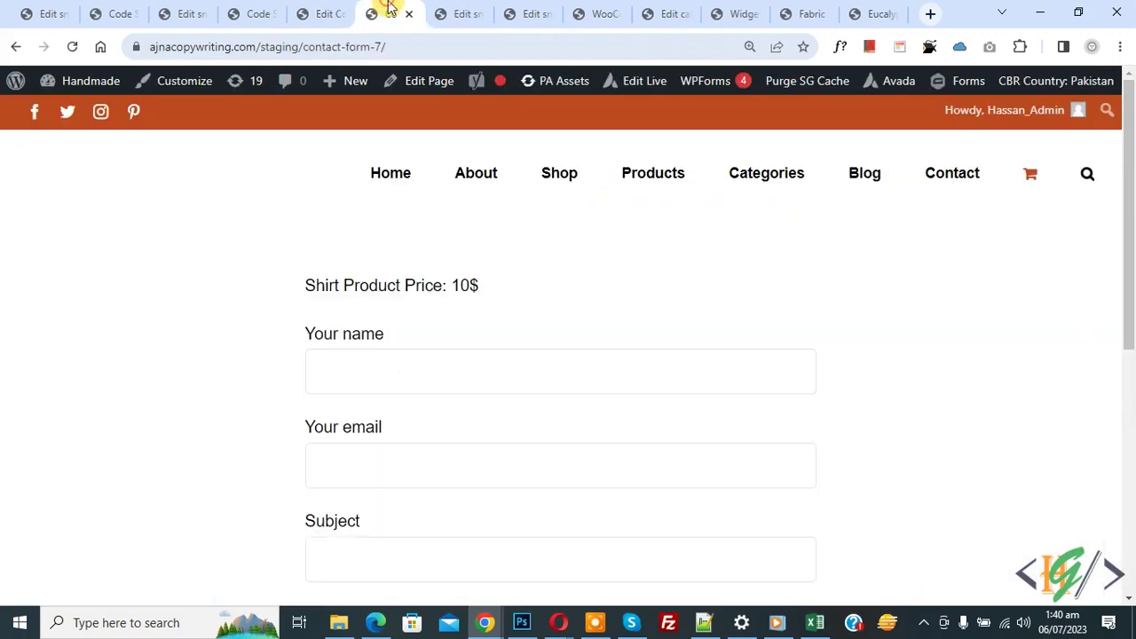
left_click(71, 48)
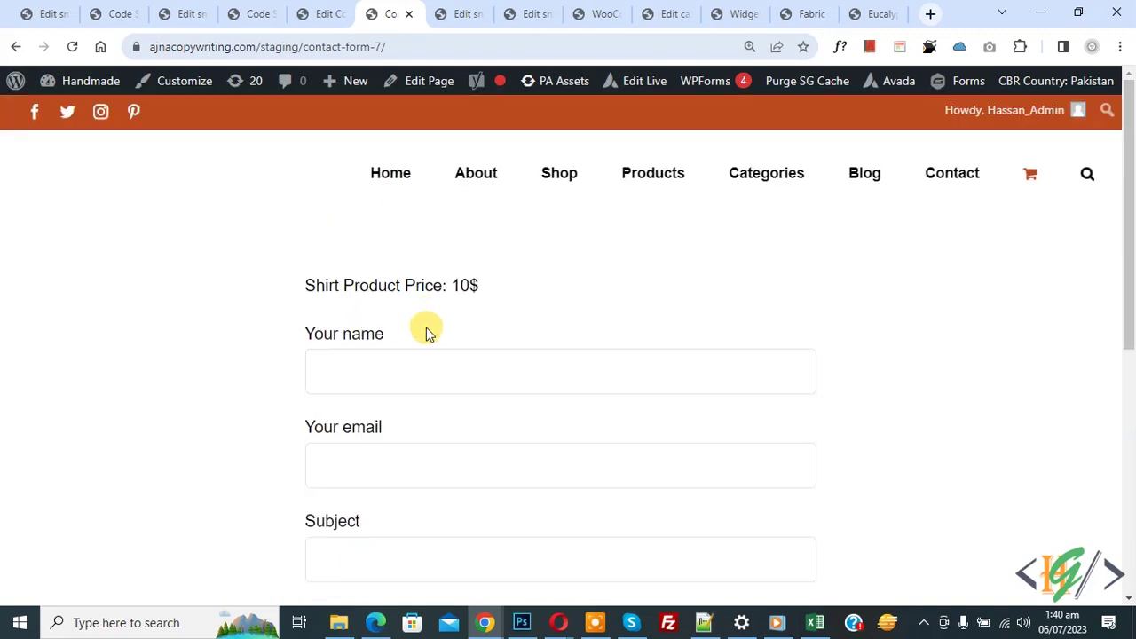
left_click(353, 477)
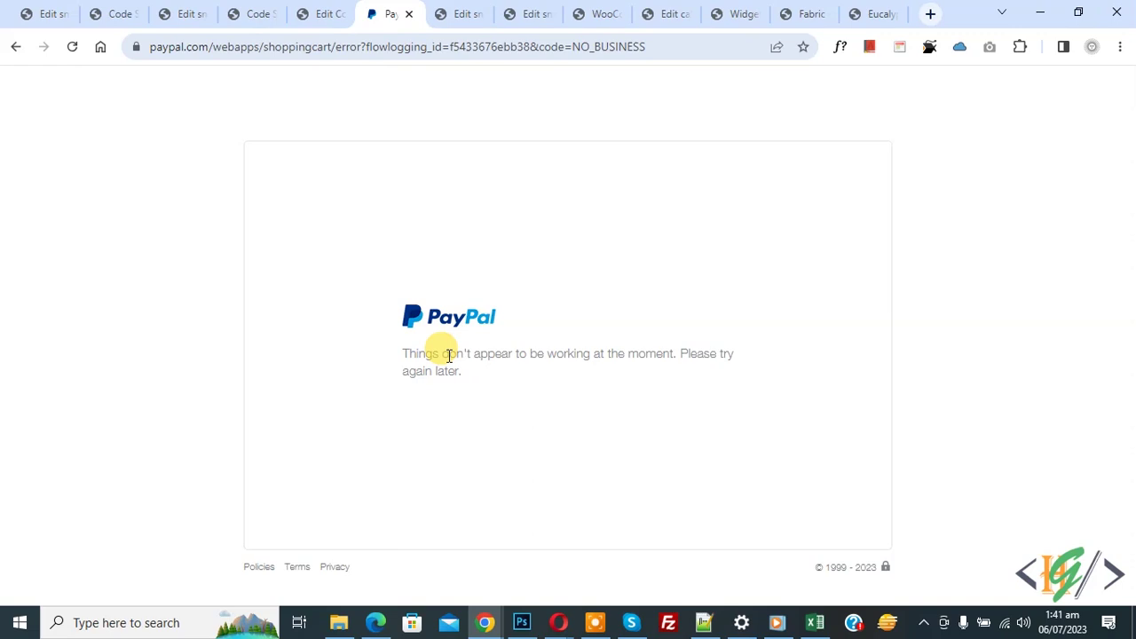
left_click(15, 46)
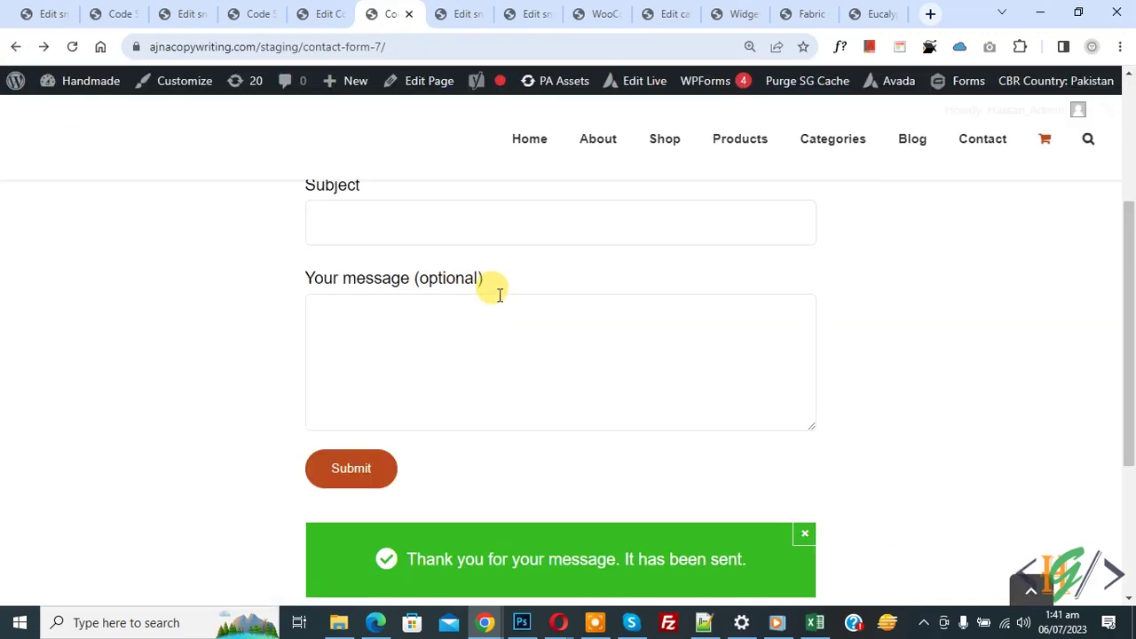
left_click(72, 47)
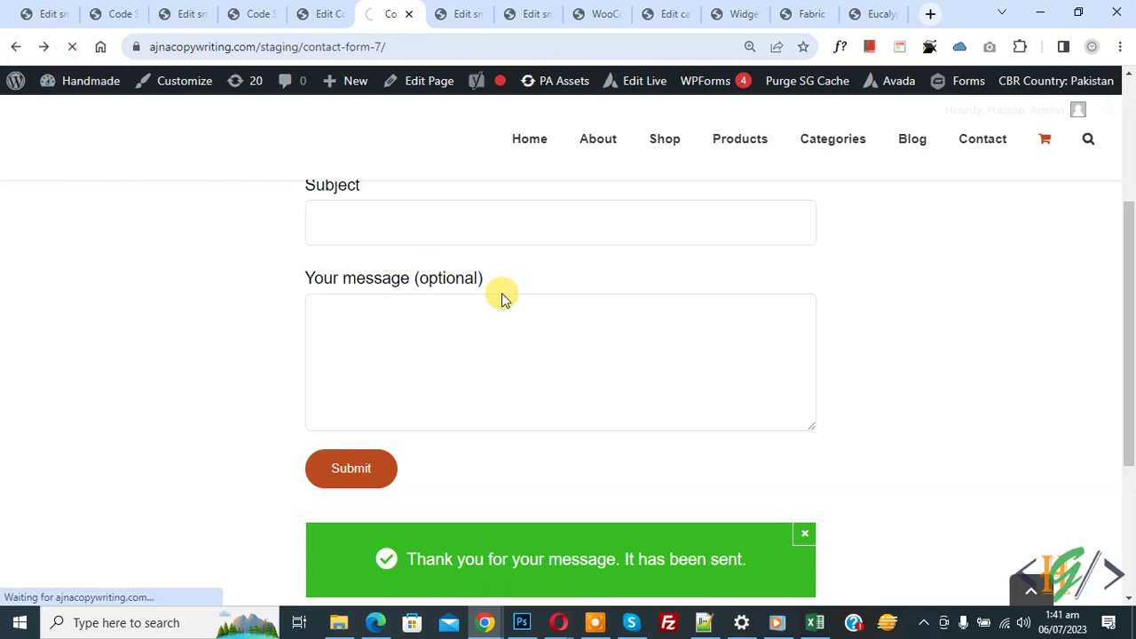
left_click(328, 13)
scroll(513, 258, "down", 5)
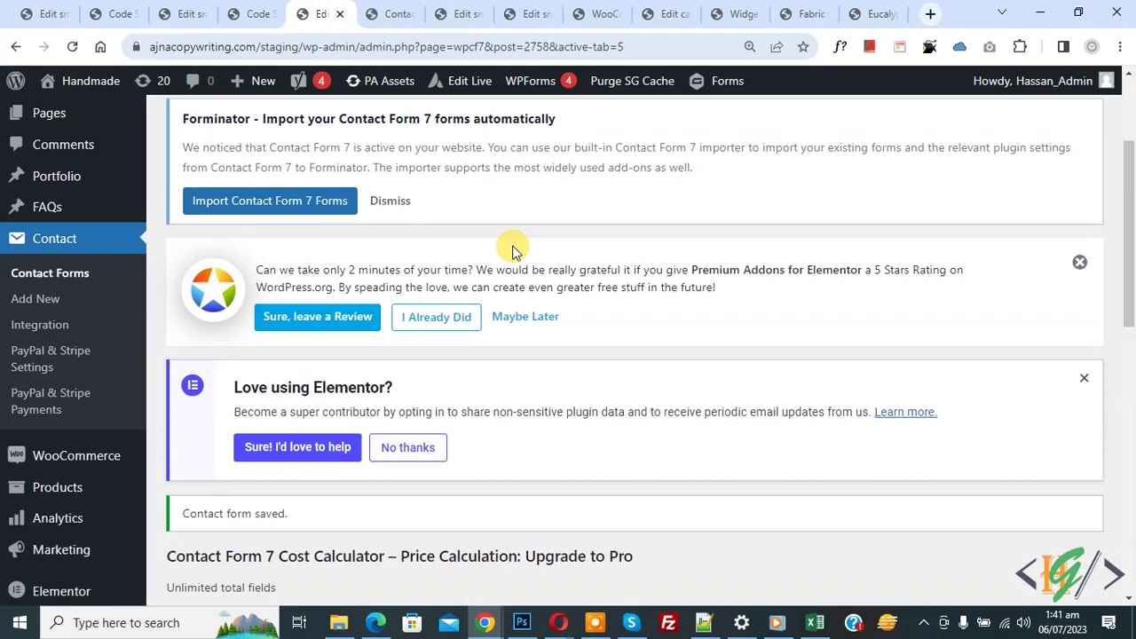
- Switch the form from PayPal to Stripe and save it
scroll(513, 252, "down", 4)
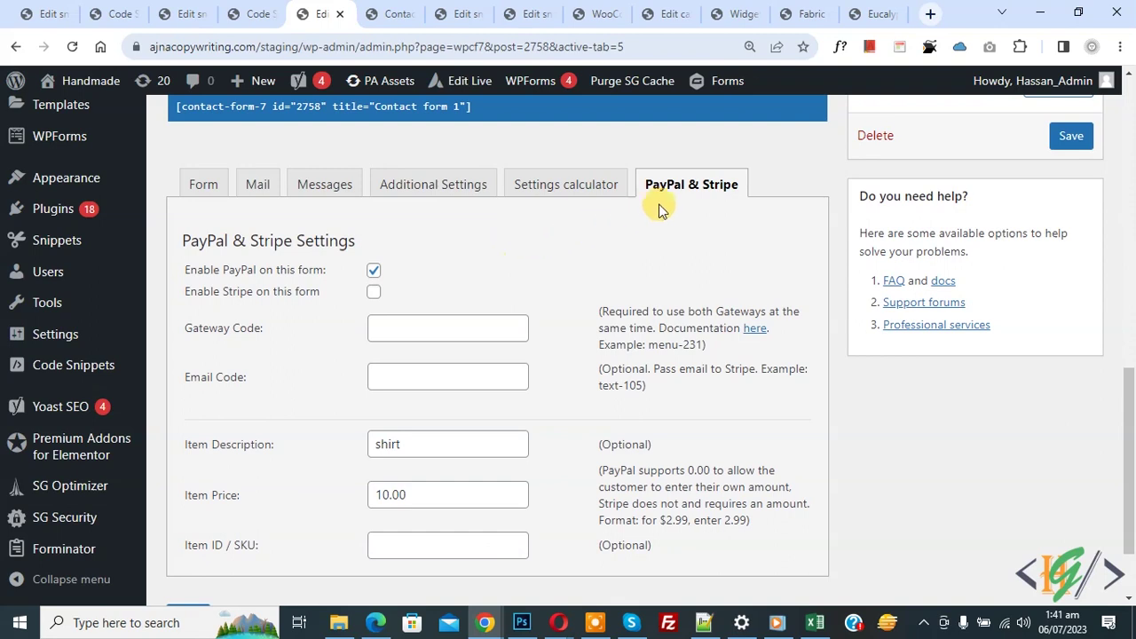
left_click(374, 271)
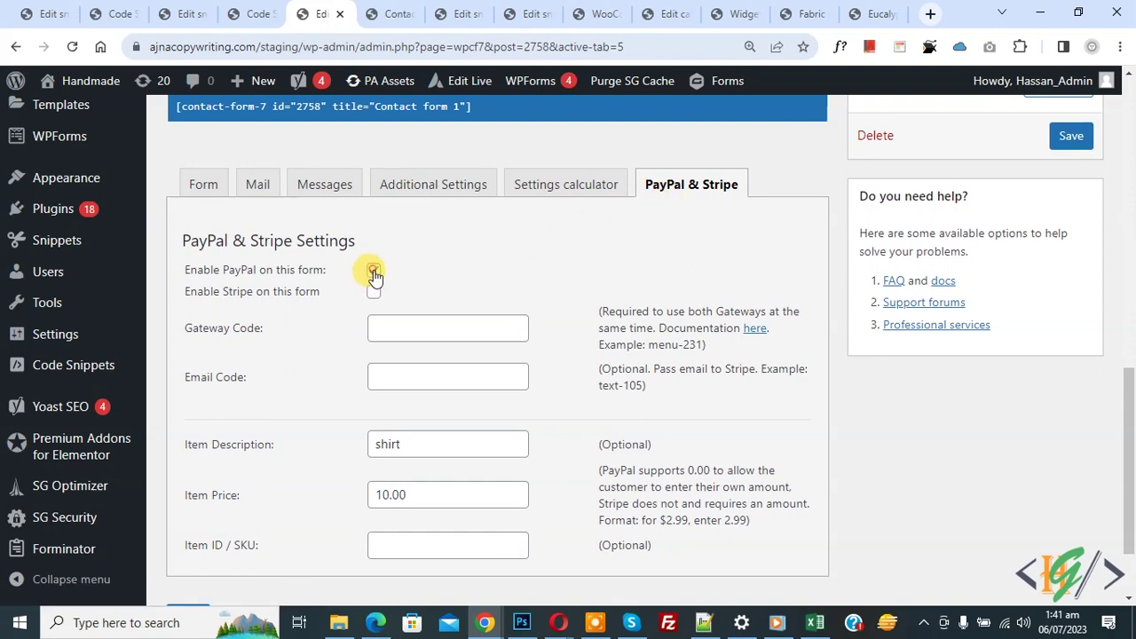
left_click(373, 294)
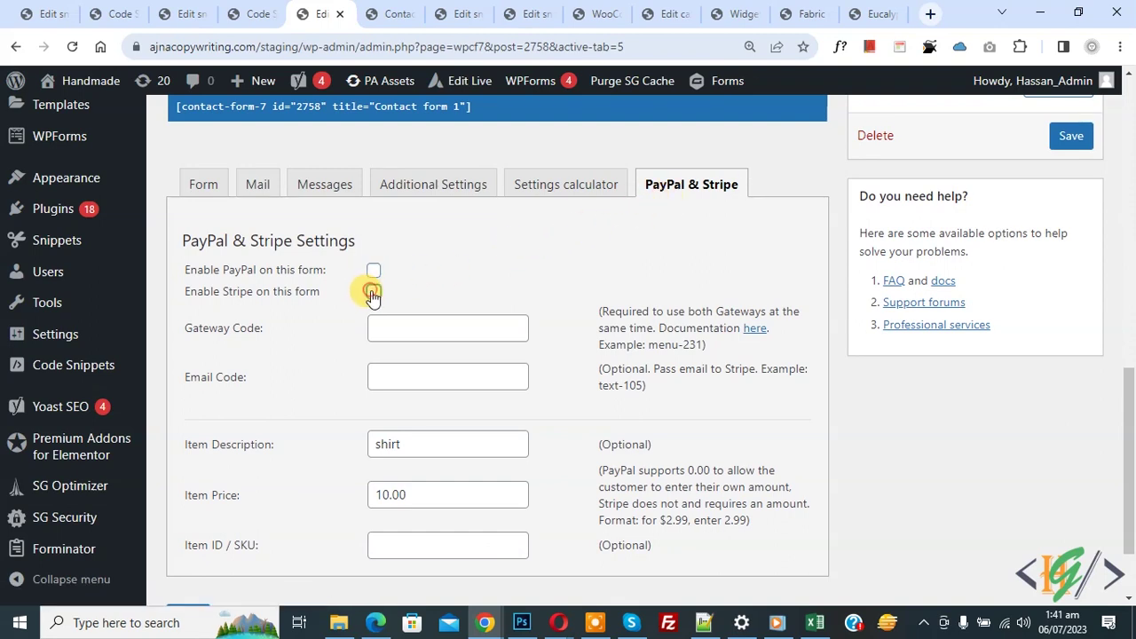
left_click(1072, 138)
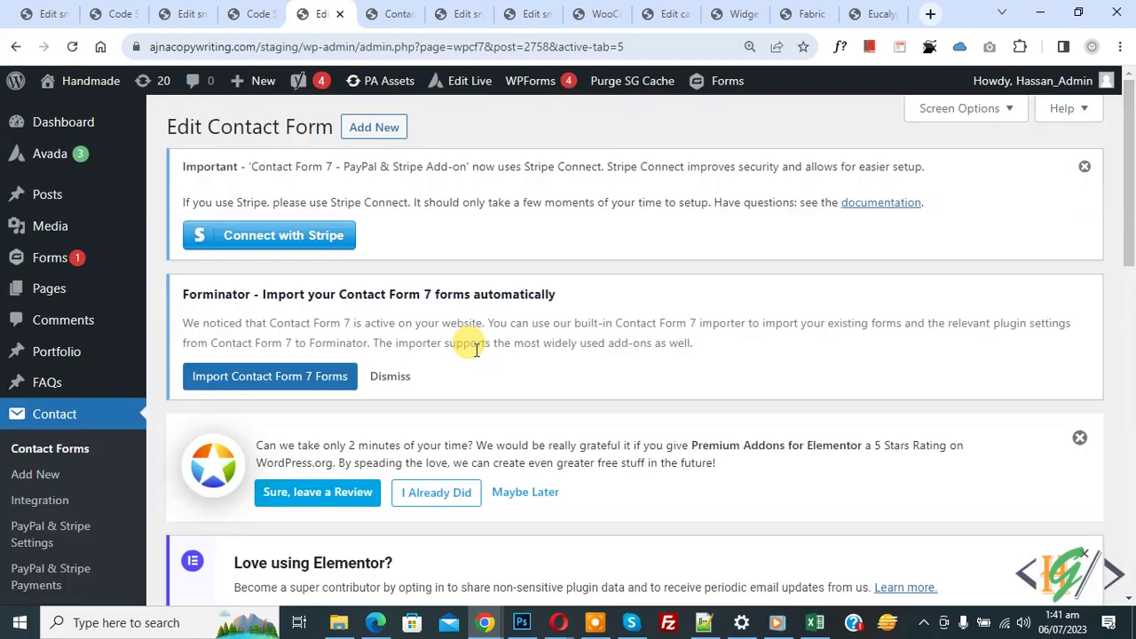
- Test-submit the reloaded front-end form, note the Stripe connect notice, then return
left_click(382, 14)
left_click(72, 46)
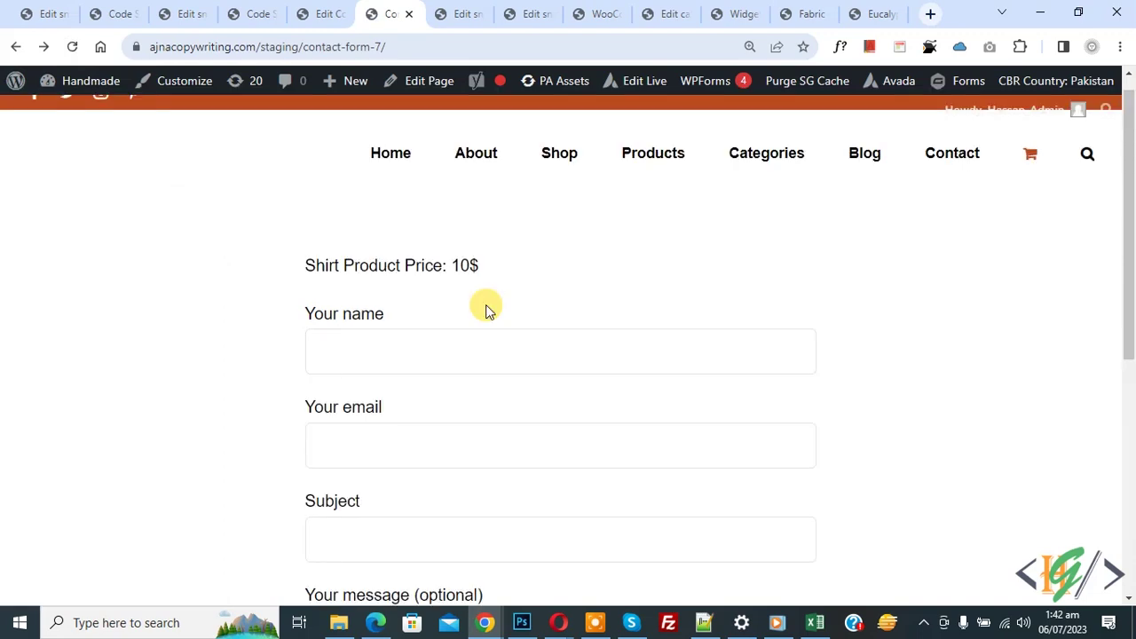
scroll(355, 393, "down", 5)
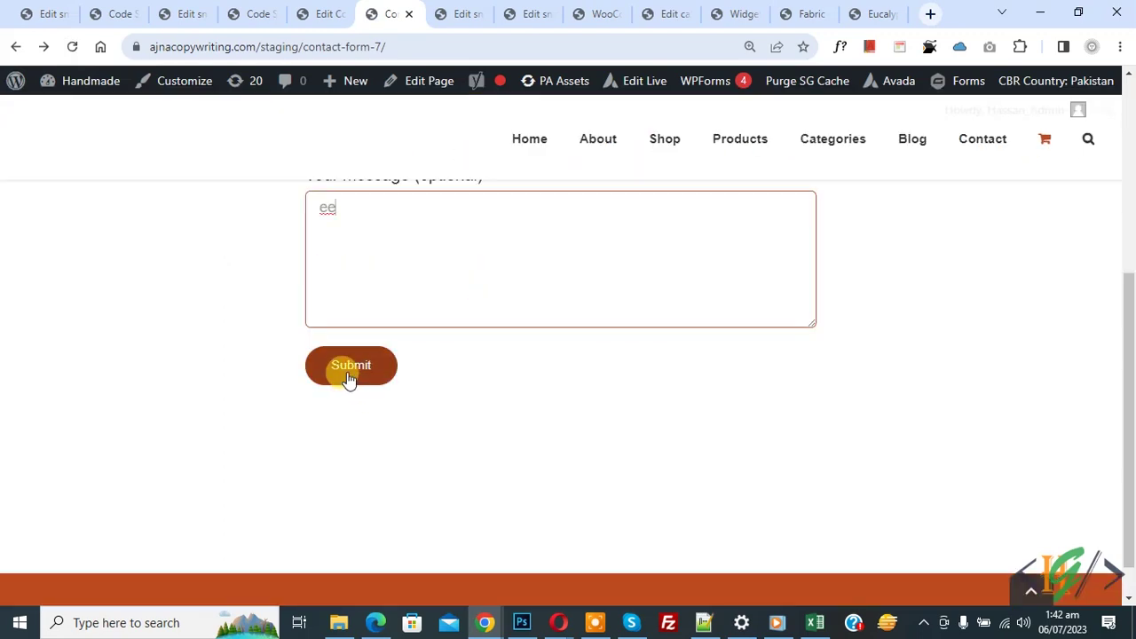
left_click(349, 376)
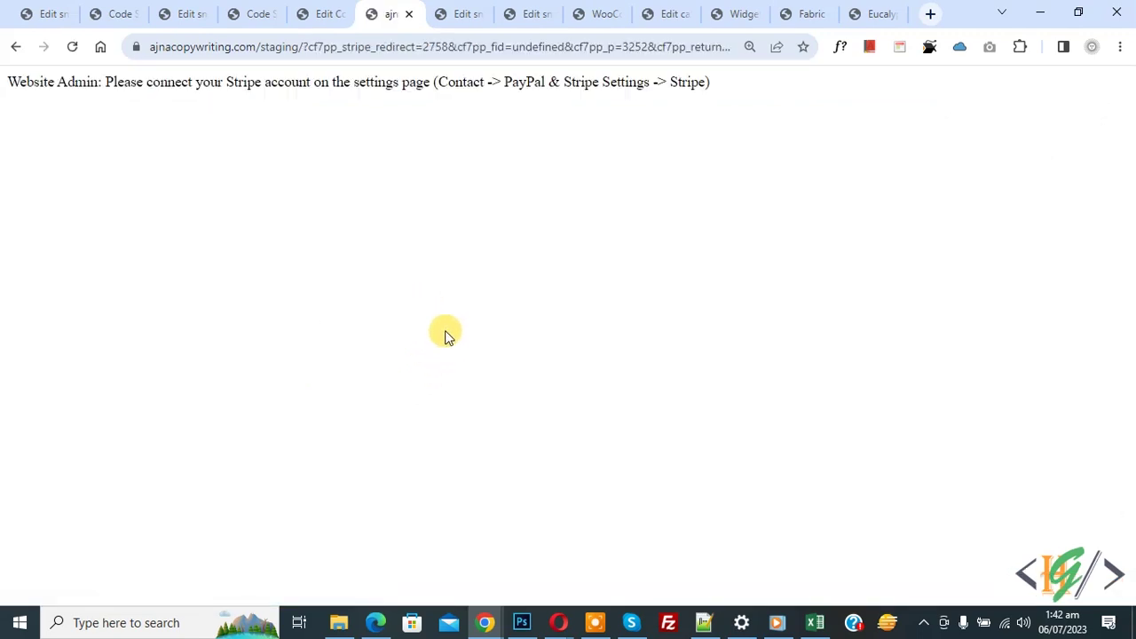
left_click_drag(104, 81, 395, 81)
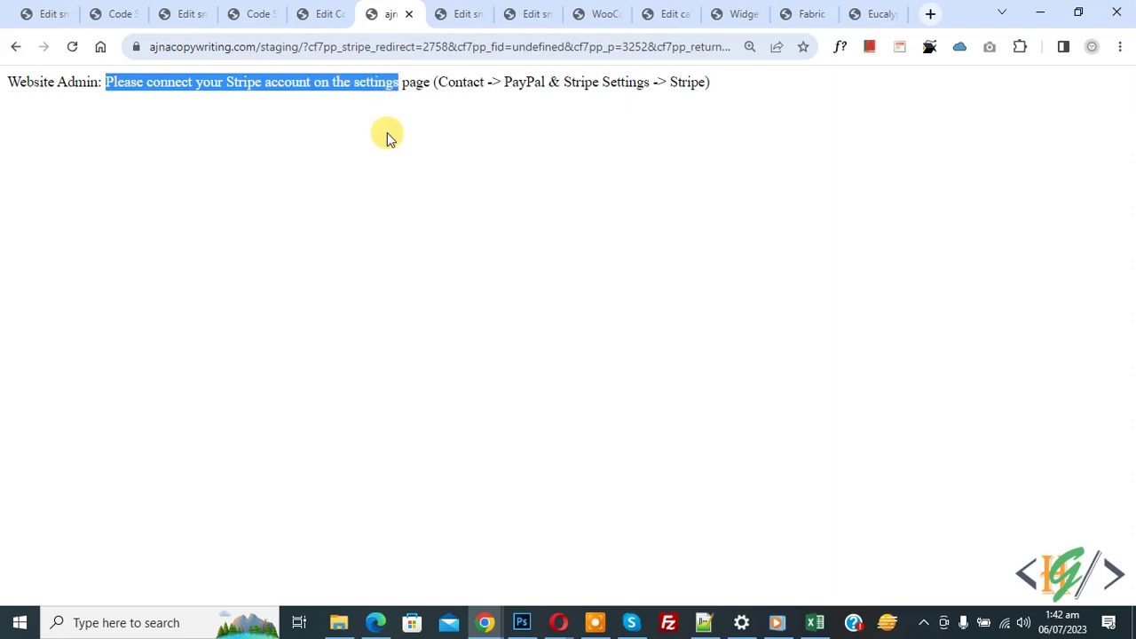
left_click(16, 46)
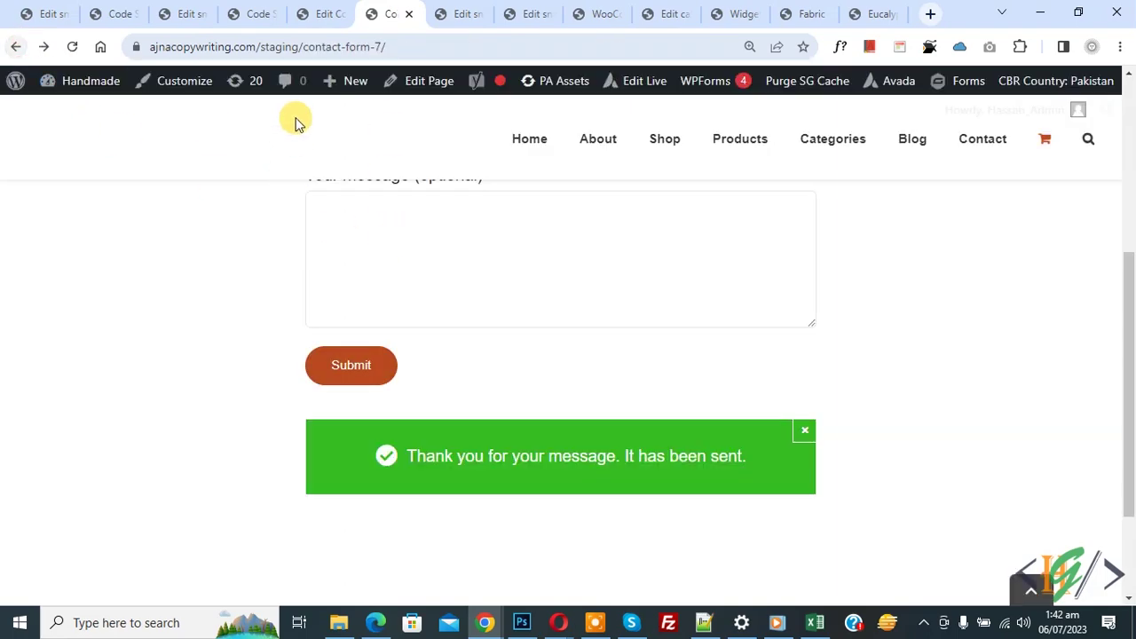
left_click(322, 13)
- Enable PayPal on Contact form 1 alongside Stripe
scroll(525, 252, "down", 3)
scroll(521, 246, "down", 7)
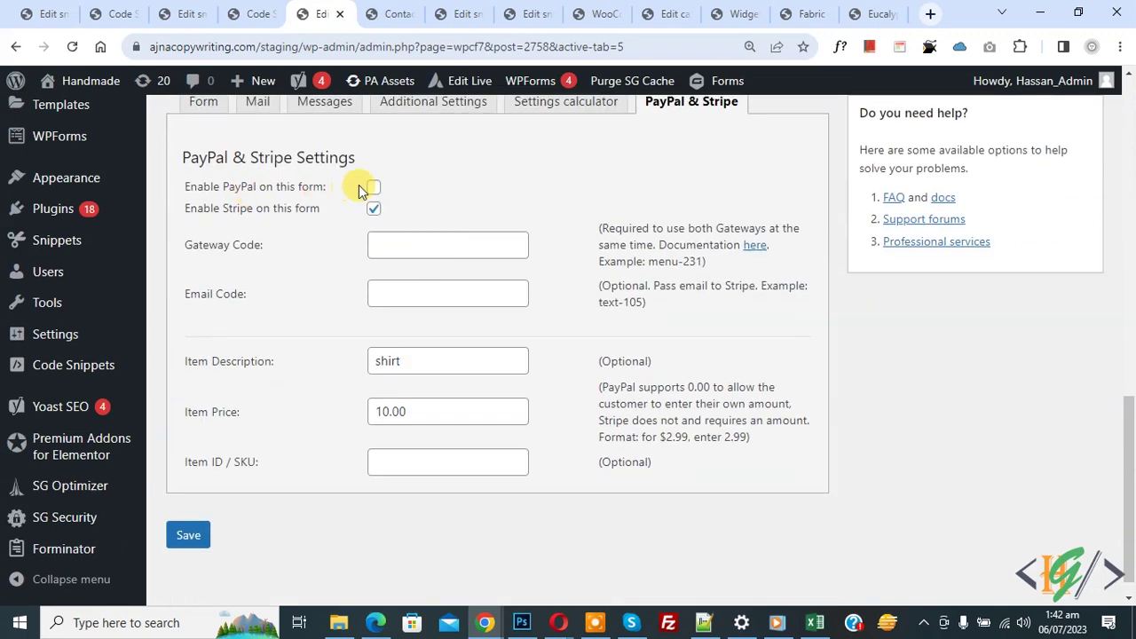
left_click(372, 187)
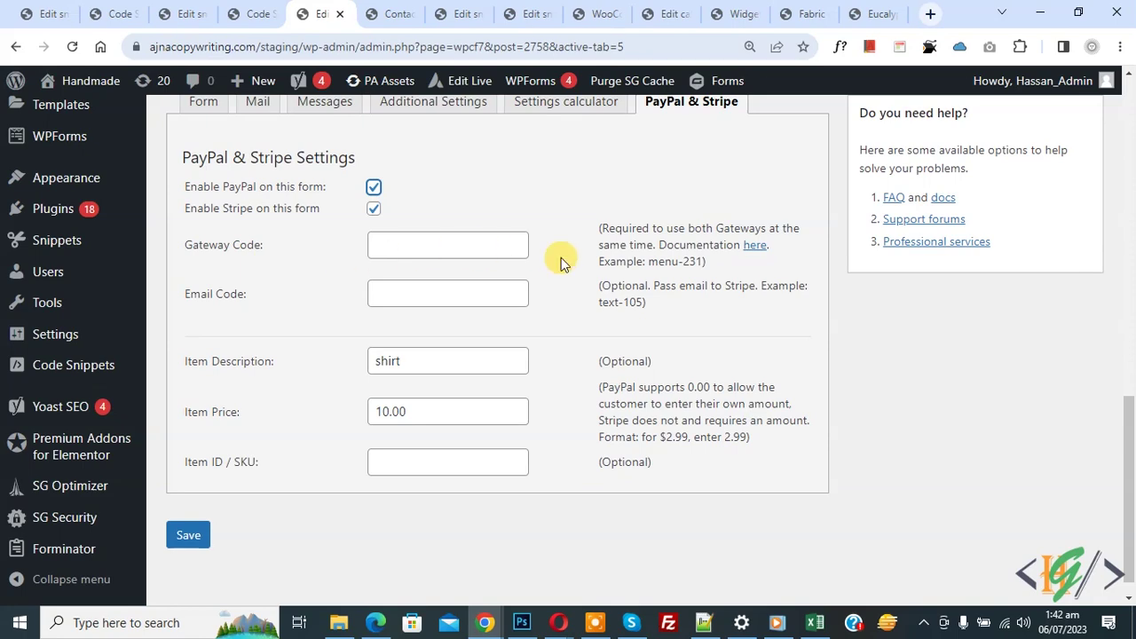
- Copy the example gateway-choice dropdown code from the documentation page in a new tab
right_click(753, 254)
left_click(783, 256)
key("ctrl+Tab")
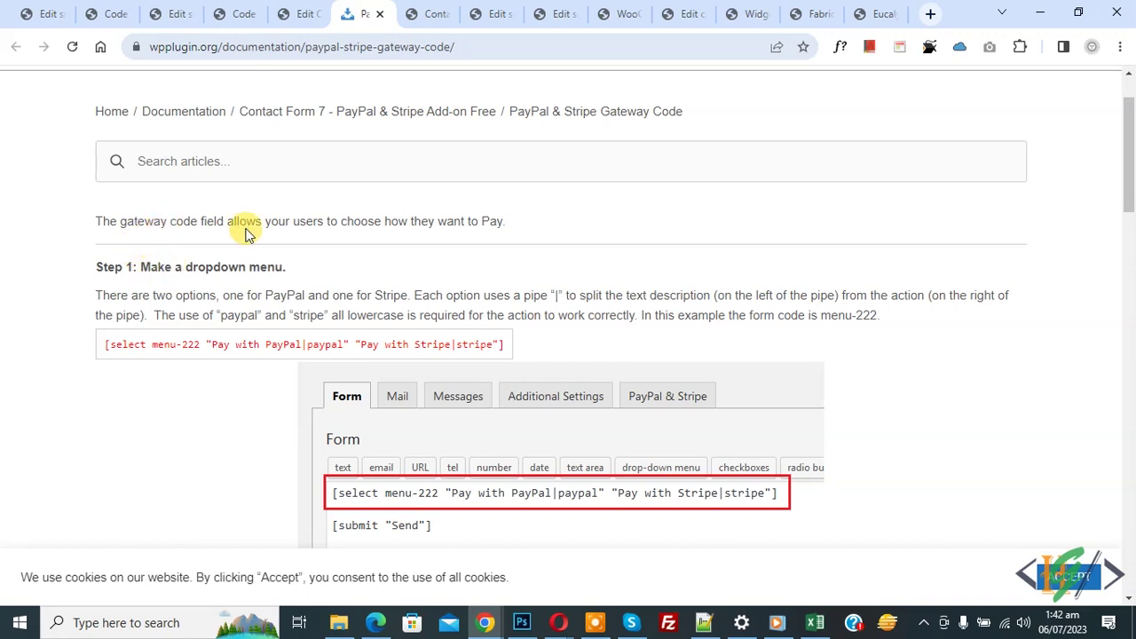
triple_click(248, 346)
key("ctrl+c")
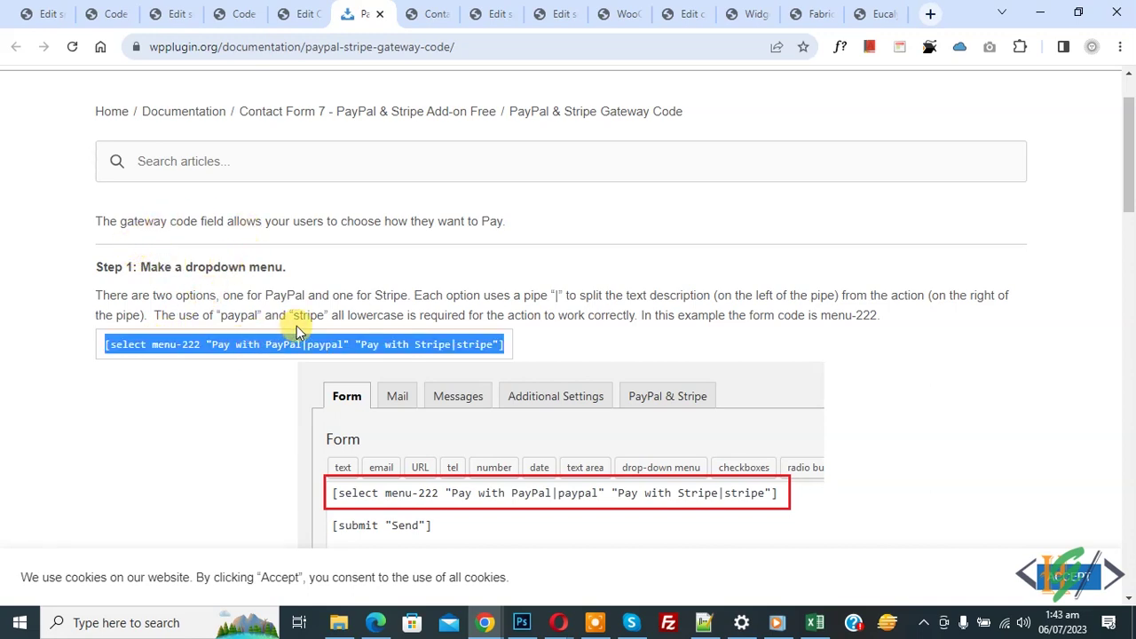
left_click(296, 11)
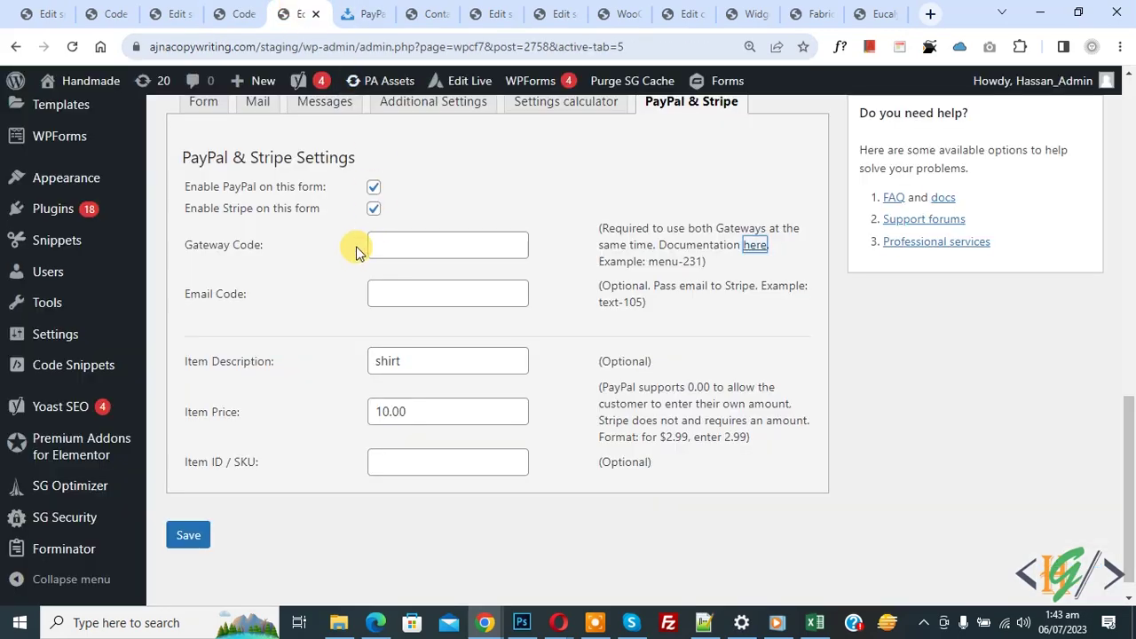
- Paste the menu-222 Pay with PayPal / Pay with Stripe dropdown below the message field and save
scroll(355, 246, "up", 2)
left_click(208, 347)
scroll(275, 308, "down", 1)
scroll(275, 308, "down", 5)
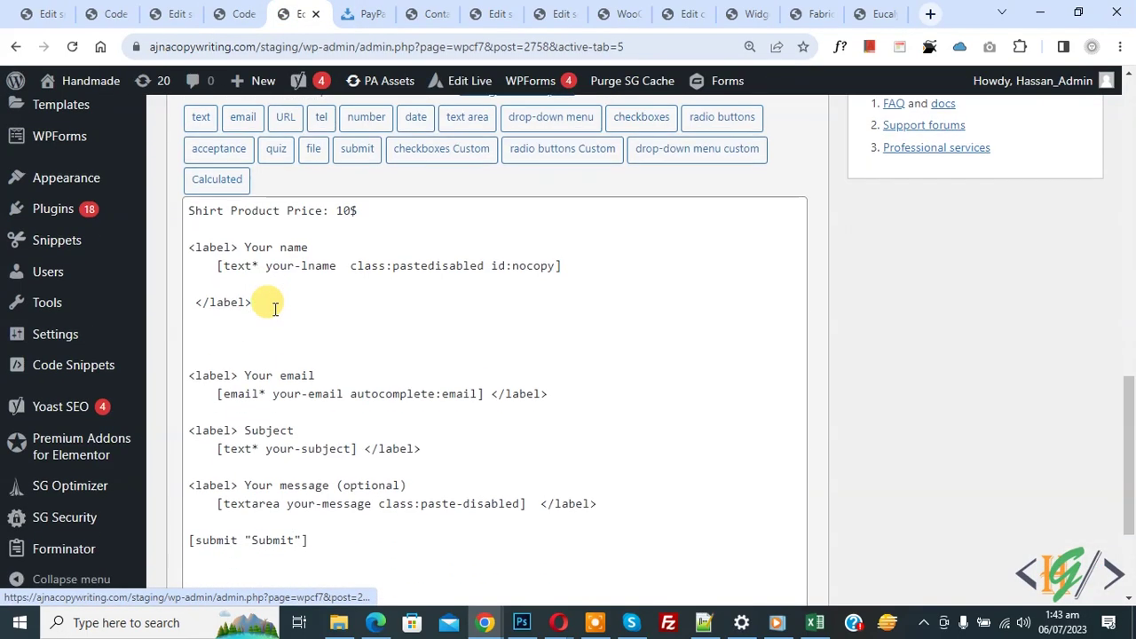
left_click(254, 355)
key("ctrl+v")
left_click_drag(245, 348, 433, 347)
left_click(436, 349)
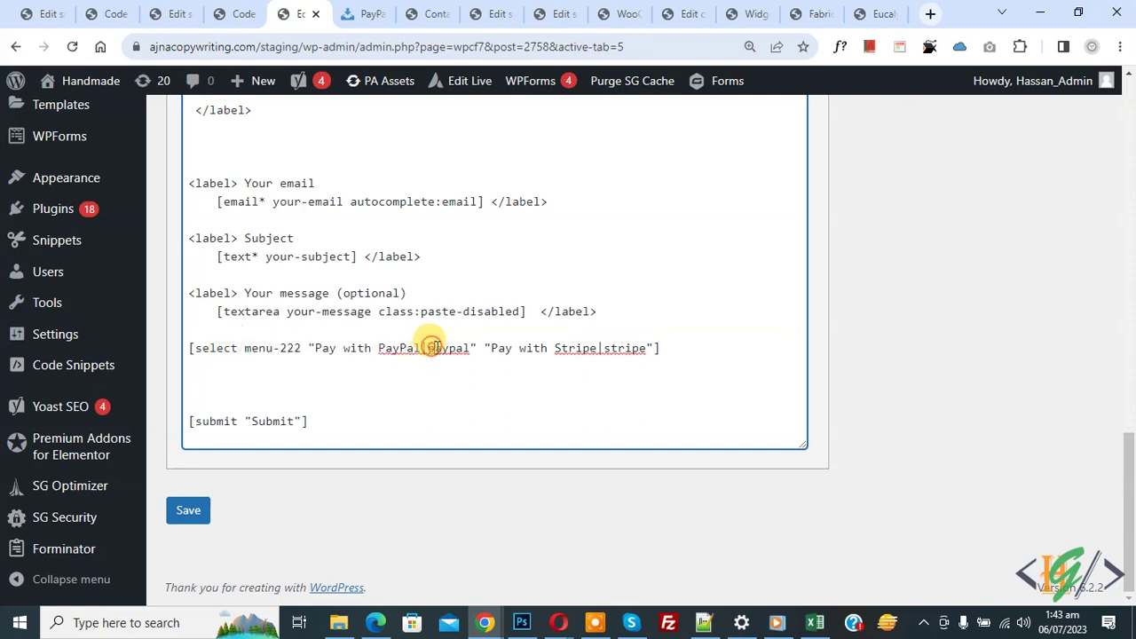
double_click(451, 347)
left_click(506, 348)
left_click_drag(498, 348, 610, 347)
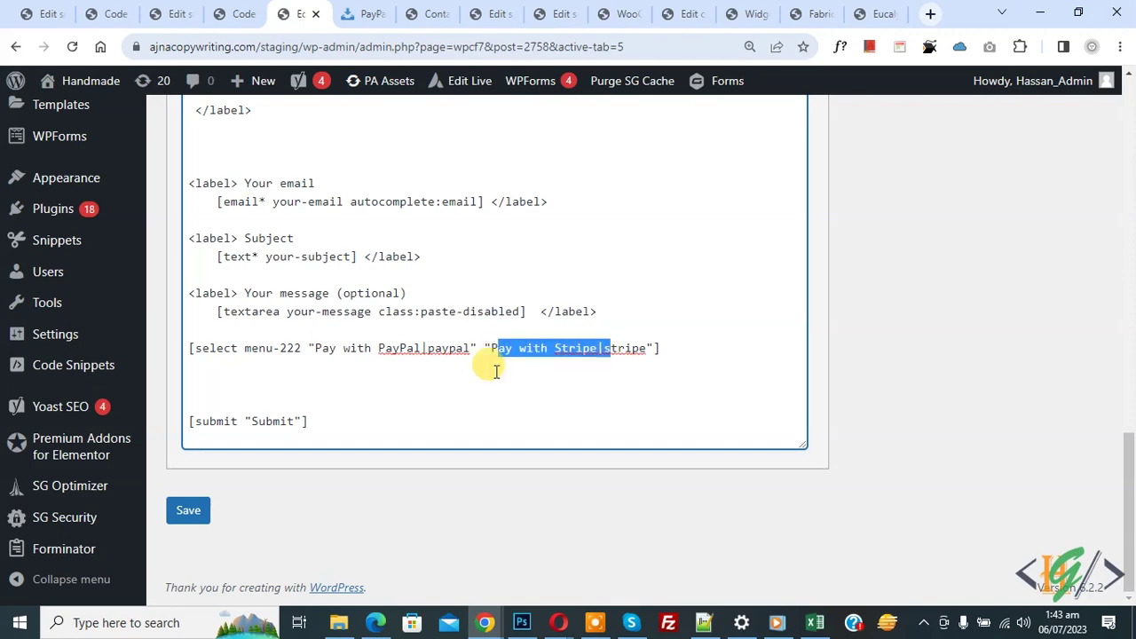
left_click(211, 520)
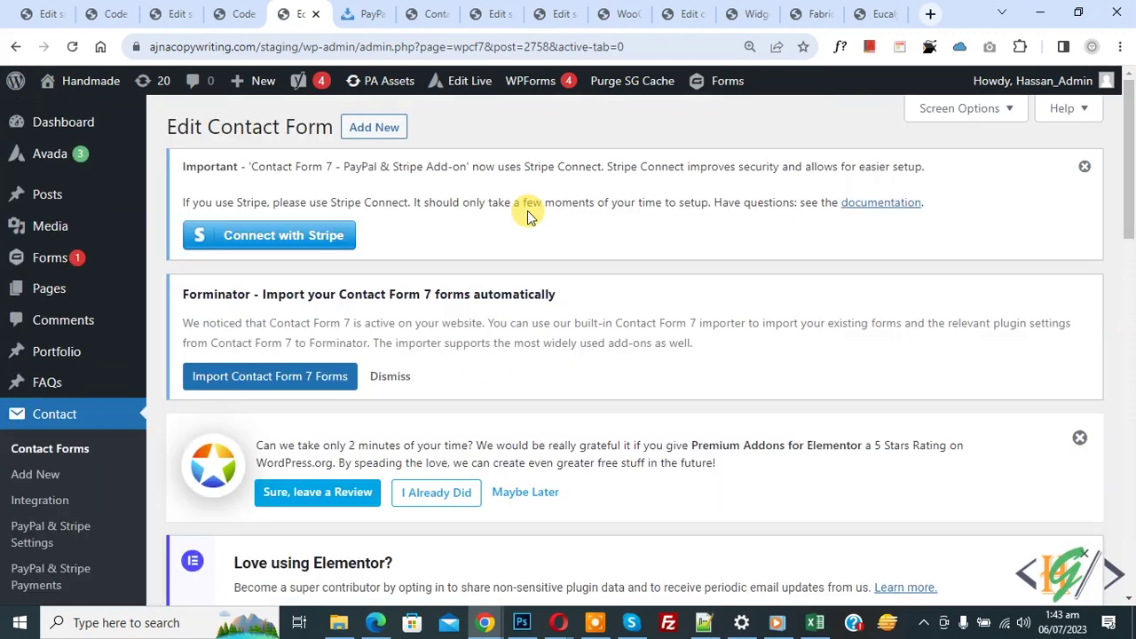
- Copy the [menu-222] mail-tag from the form's Mail settings
scroll(461, 197, "down", 7)
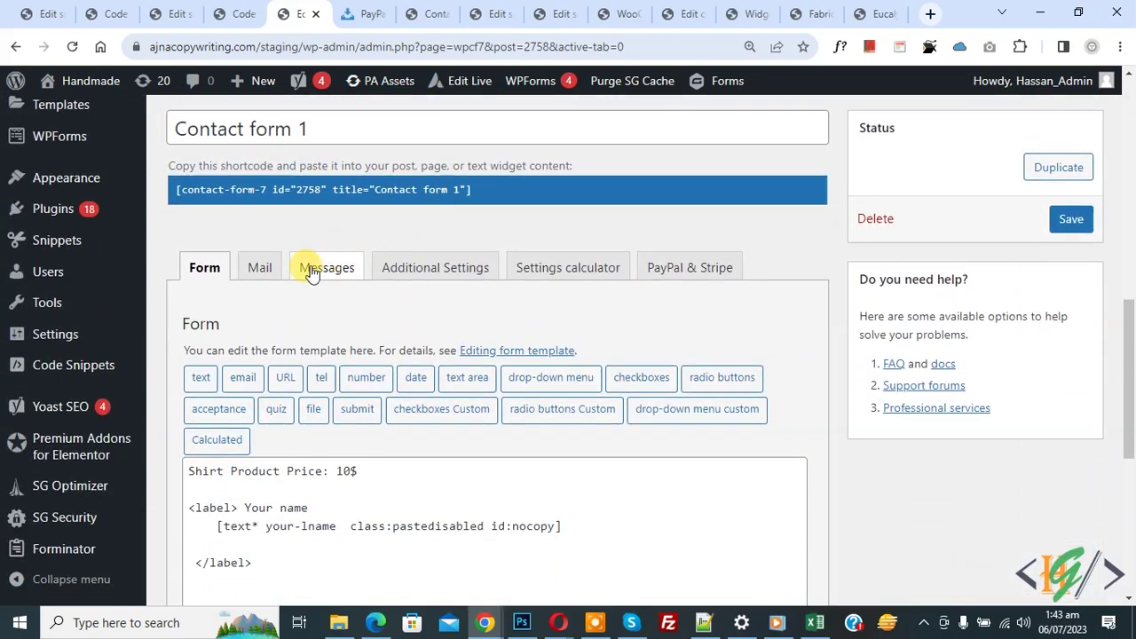
left_click(258, 271)
scroll(542, 292, "down", 1)
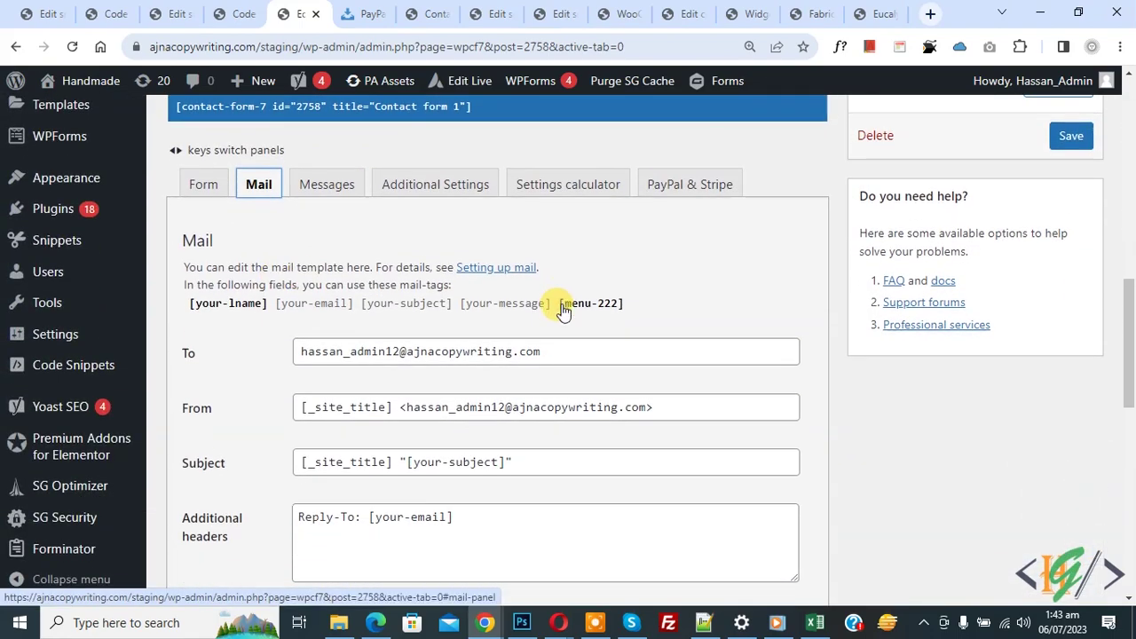
left_click_drag(561, 305, 627, 310)
key("ctrl+c")
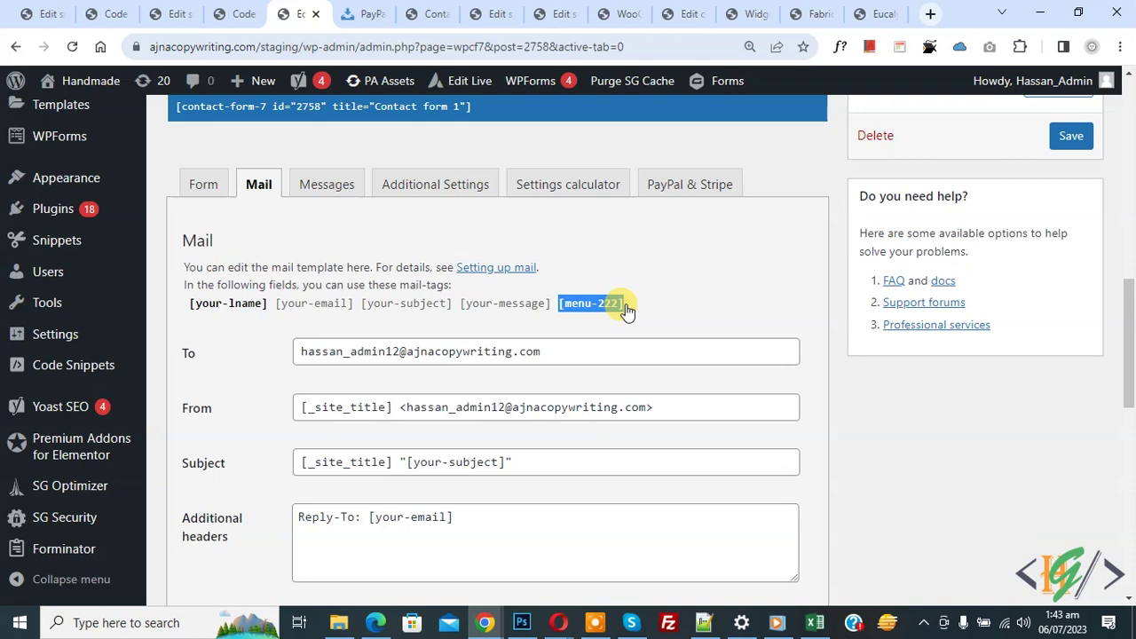
- Set the PayPal & Stripe Gateway Code to menu-222 without brackets and save
left_click(681, 192)
scroll(396, 240, "down", 1)
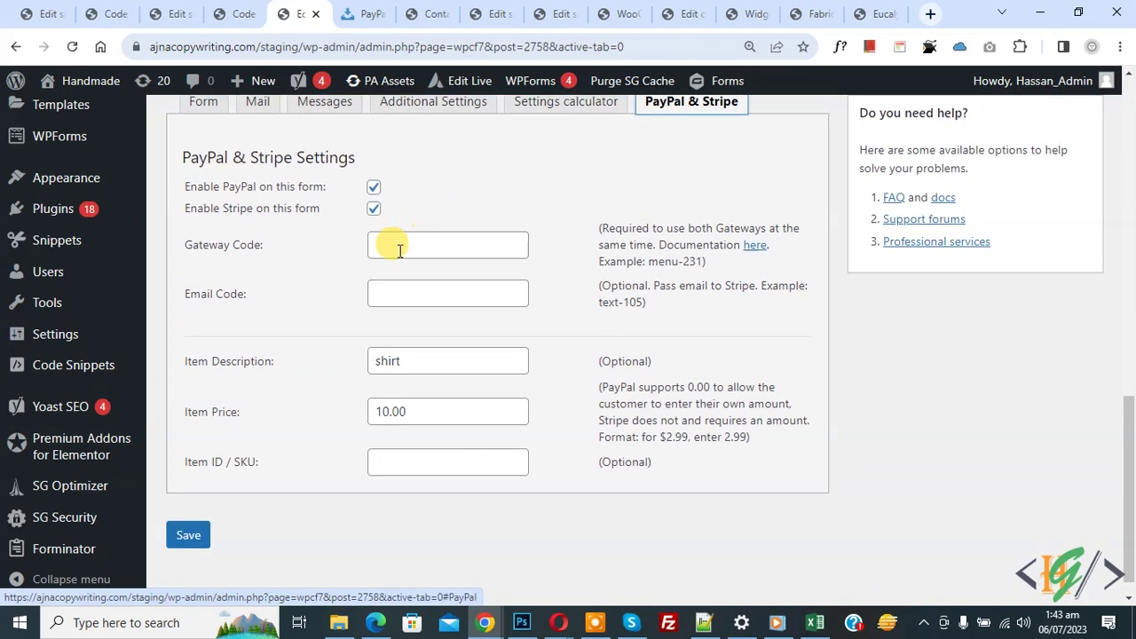
left_click(455, 247)
key("ctrl+v")
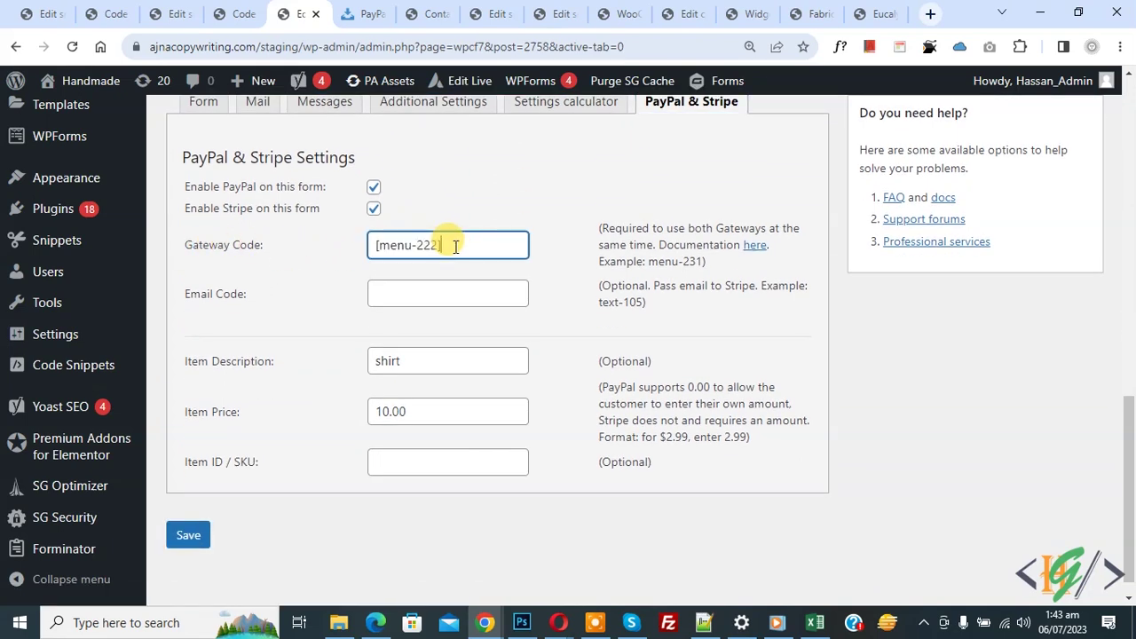
key("BackSpace")
key("BackSpace")
left_click_drag(451, 244, 363, 247)
left_click(349, 269)
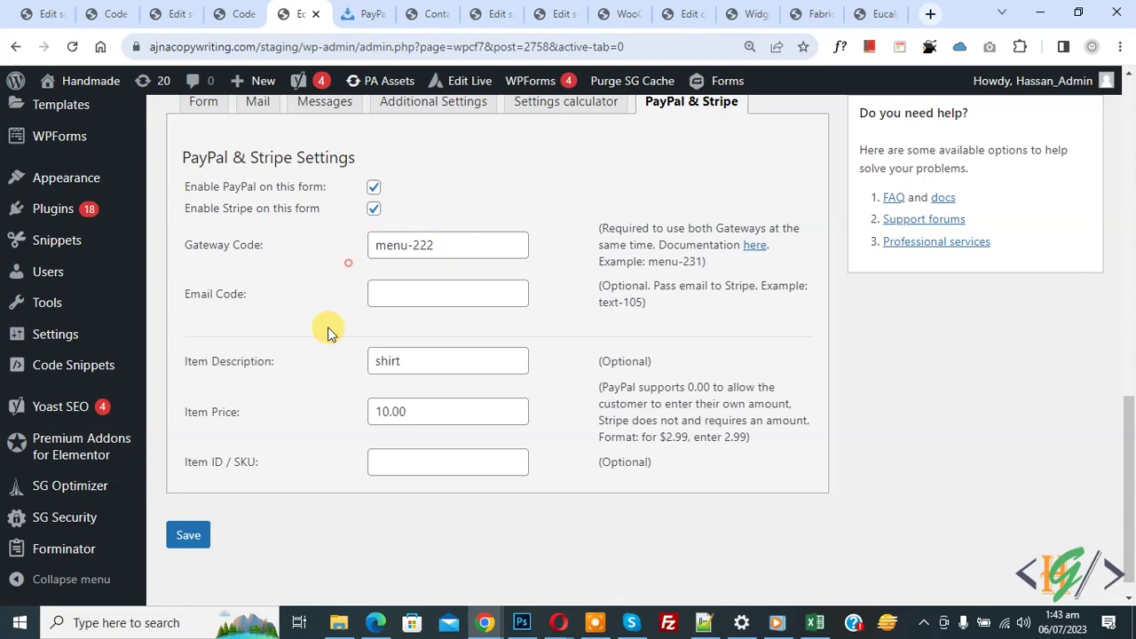
left_click(188, 536)
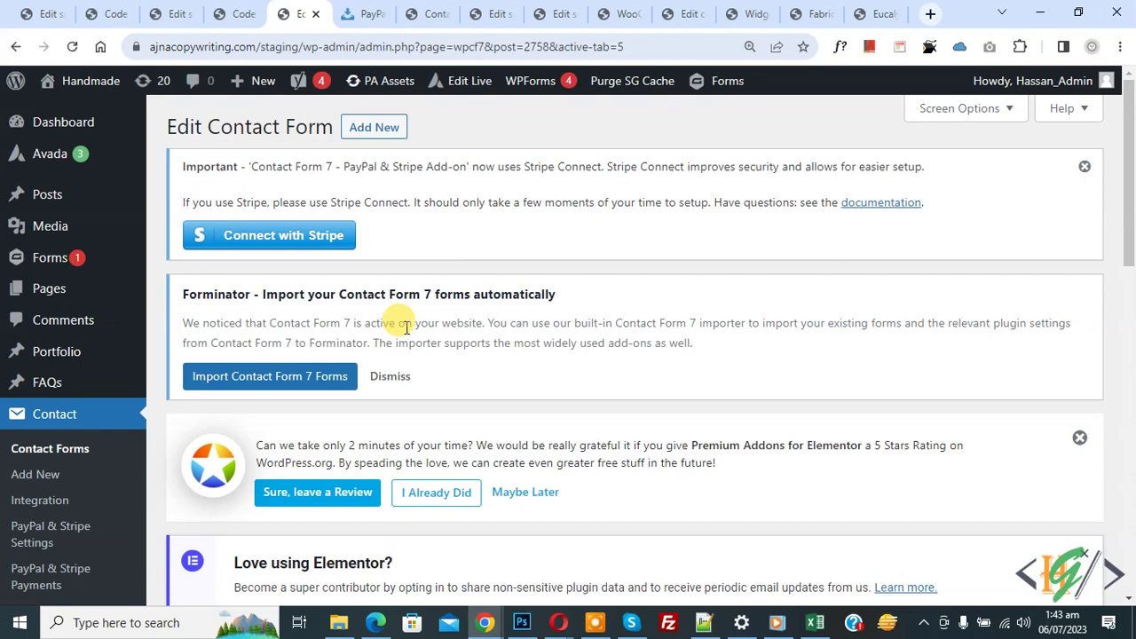
- Reload the live contact form, choose Pay with PayPal in the new dropdown, and submit
left_click(431, 12)
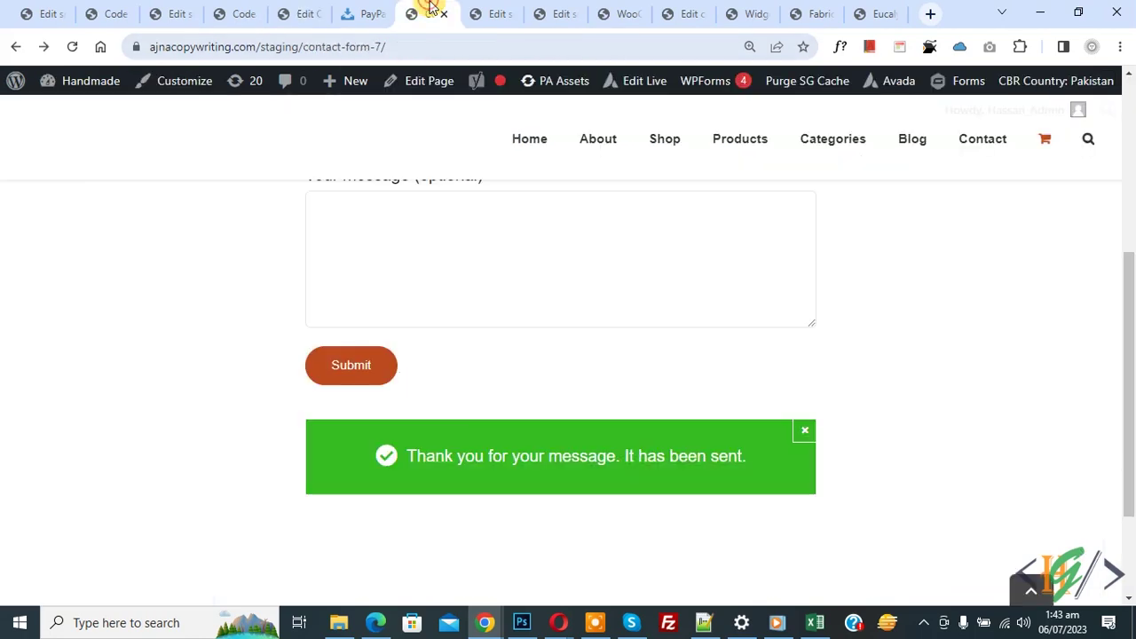
left_click(76, 47)
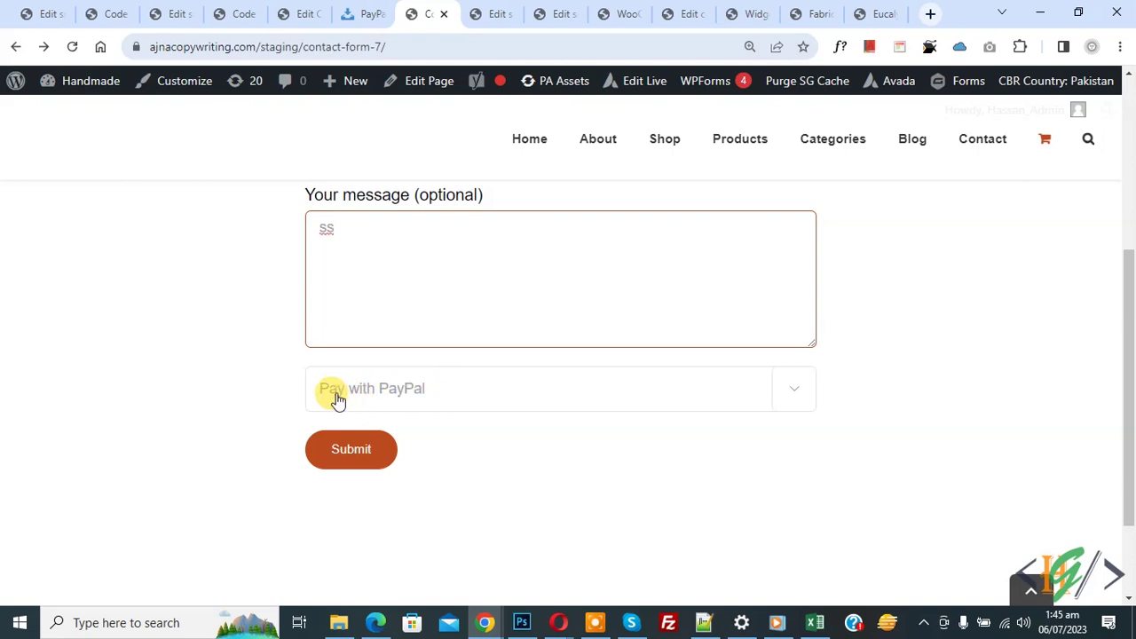
left_click(435, 393)
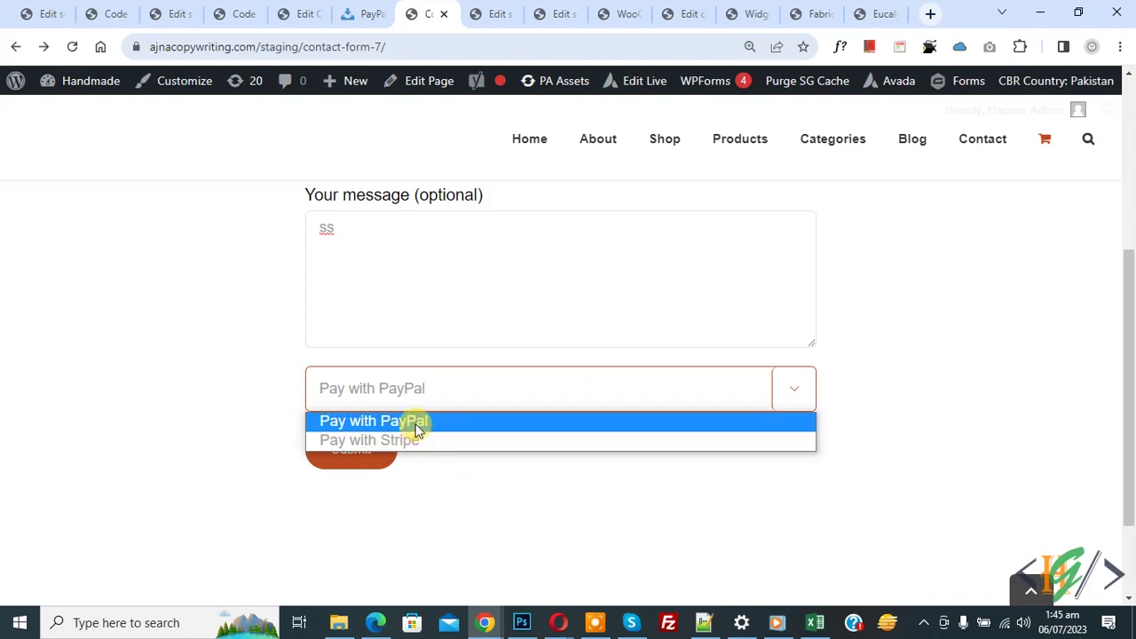
left_click(419, 426)
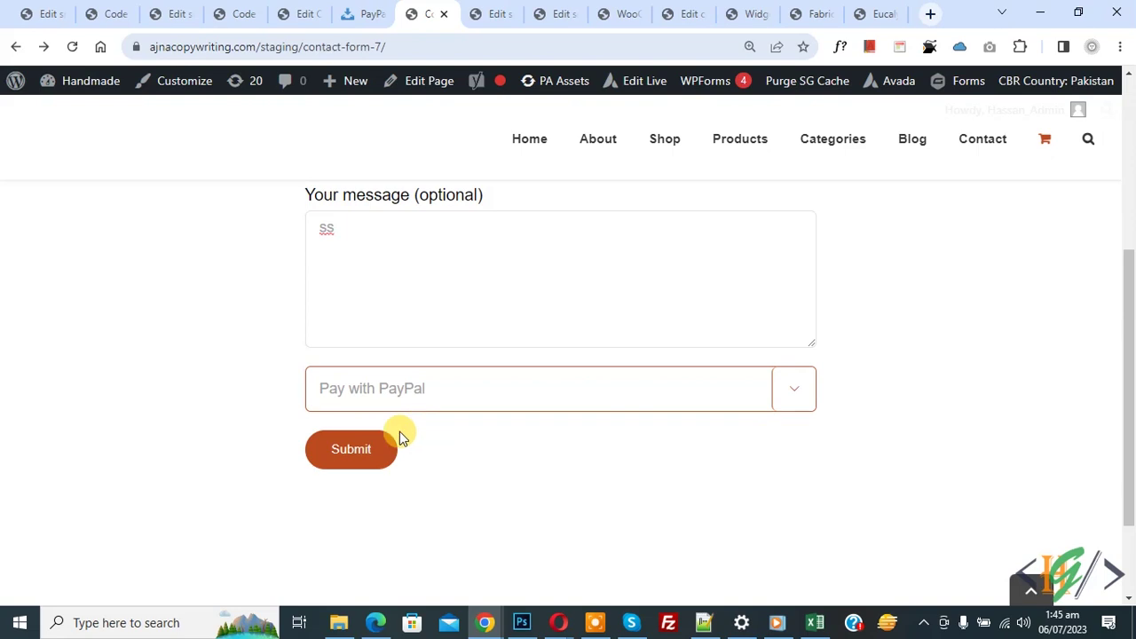
left_click(364, 453)
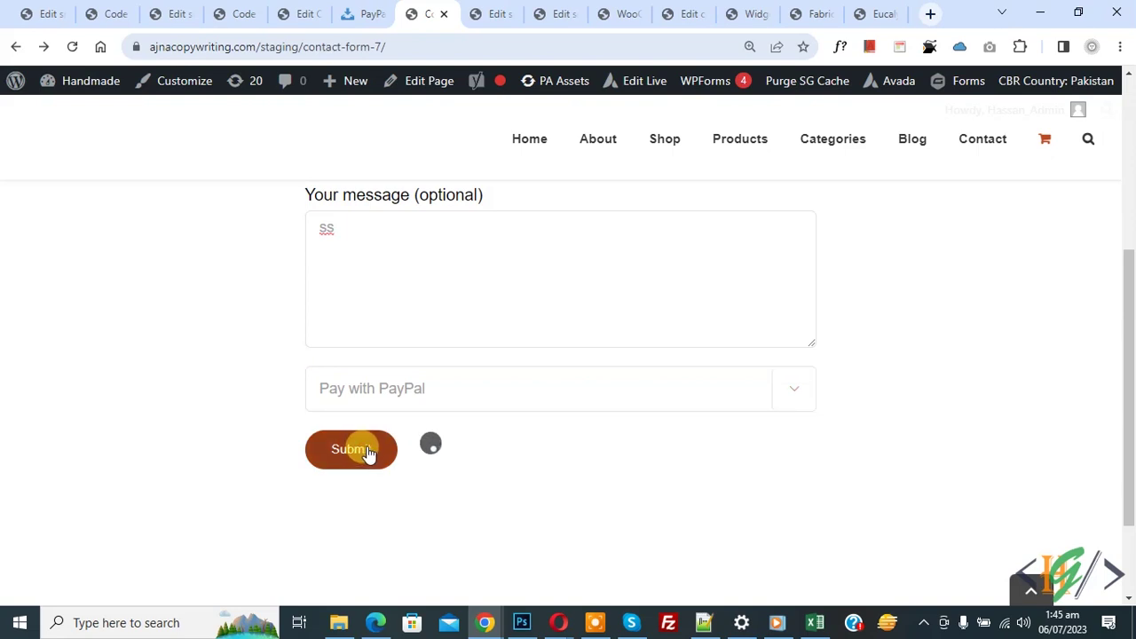